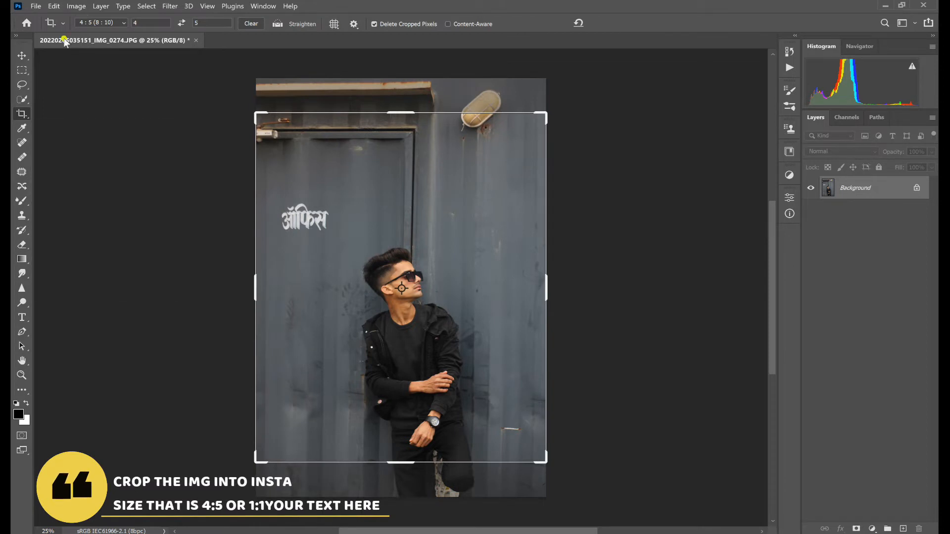
- Crop the photo to a 4:5 (8:10) ratio, reframed lower to exclude the wall lamp and door top
click(99, 23)
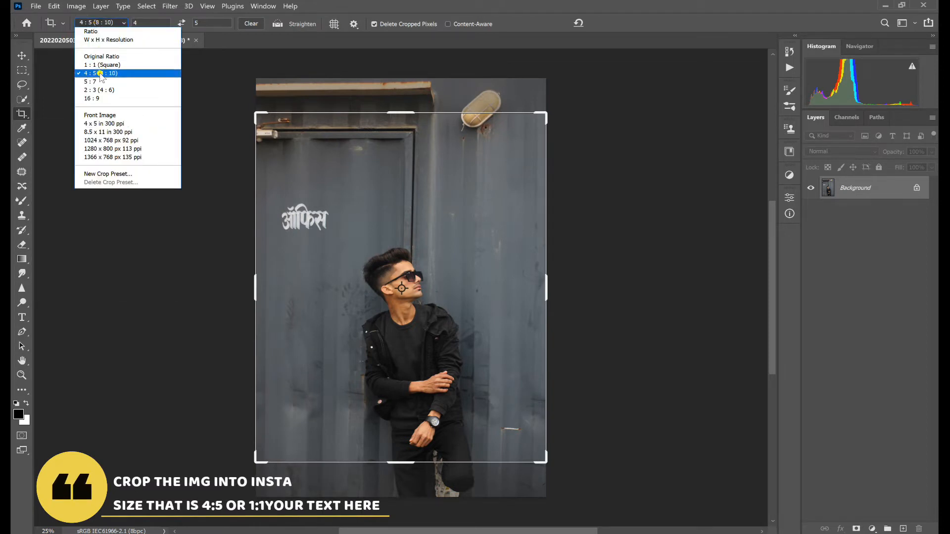
click(124, 24)
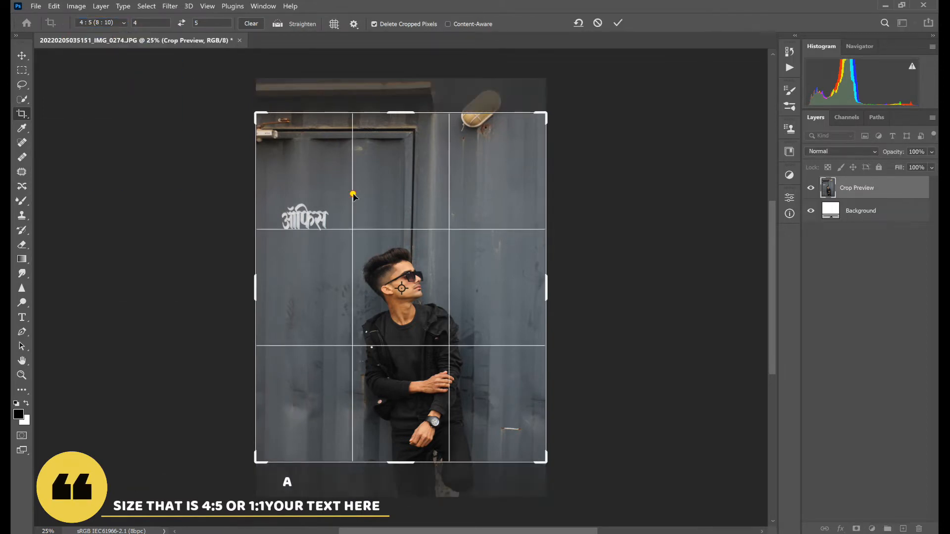
drag(353, 195, 353, 177)
click(617, 25)
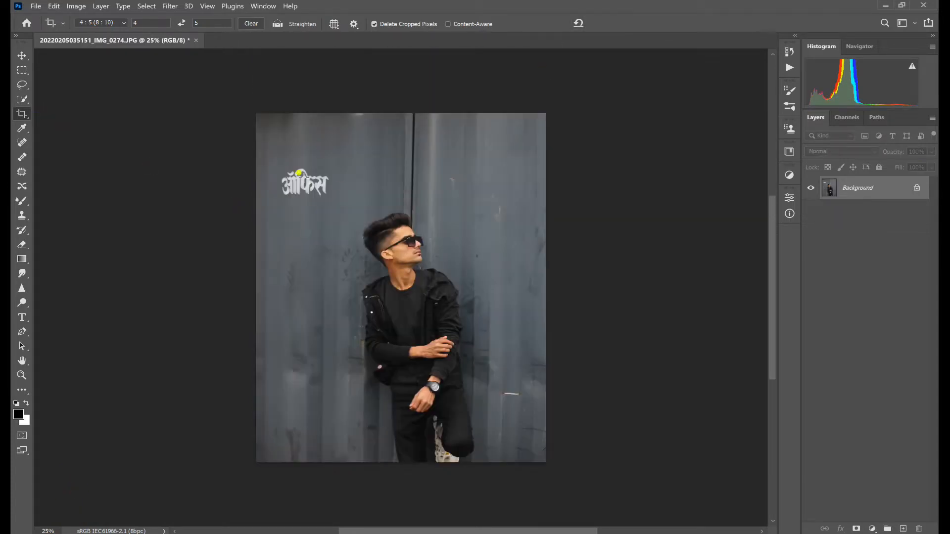
- Select the white wall lettering with a marquee about 892 × 484 px and patch it with clean wall above
click(22, 70)
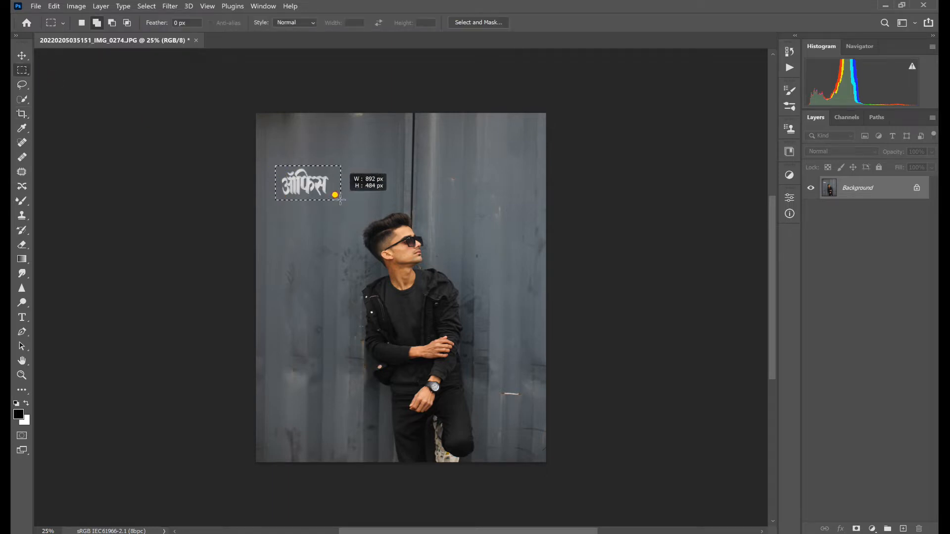
drag(340, 201, 340, 201)
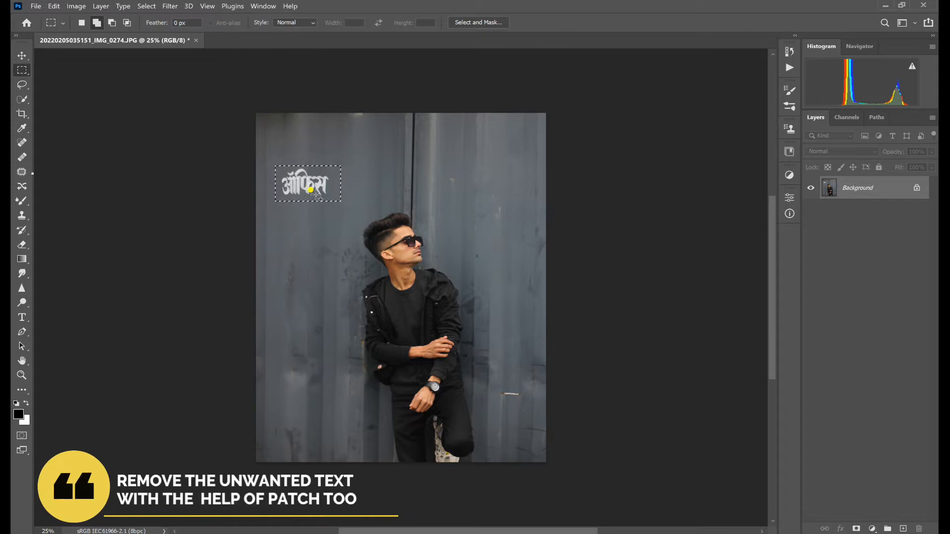
click(24, 175)
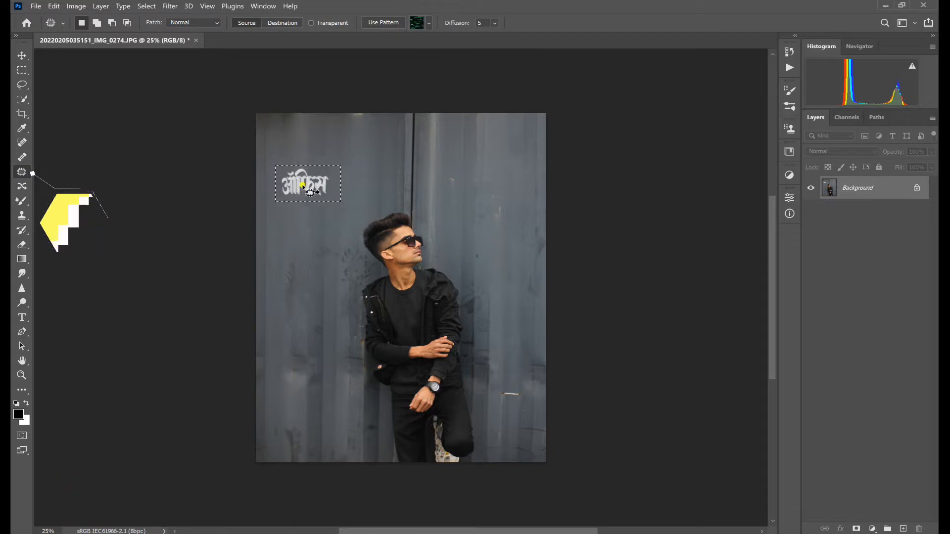
drag(303, 186, 303, 140)
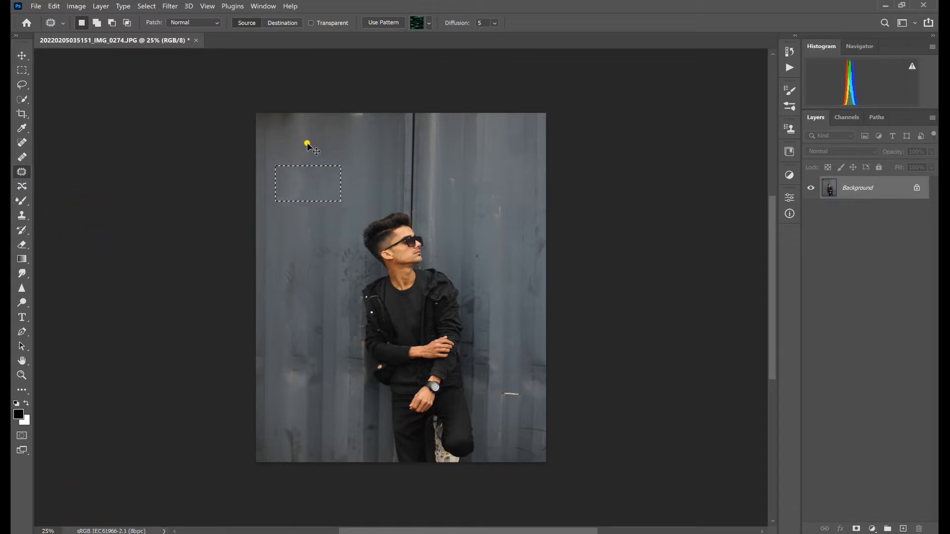
key(ctrl+d)
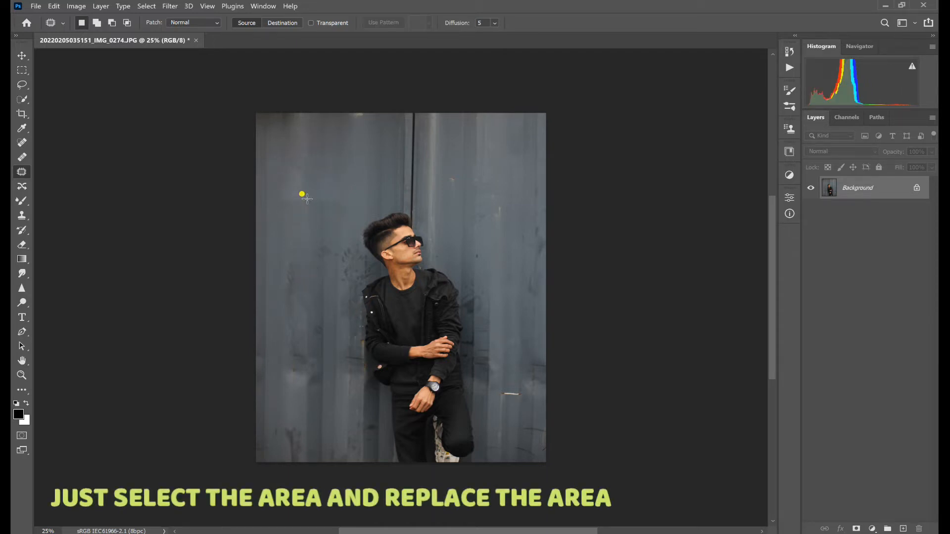
- Patch the stains on the middle and lower parts of the wall to the left of the man
mouse_move(301, 297)
mouse_down()
mouse_move(271, 307)
mouse_move(288, 261)
mouse_up()
drag(291, 219, 293, 220)
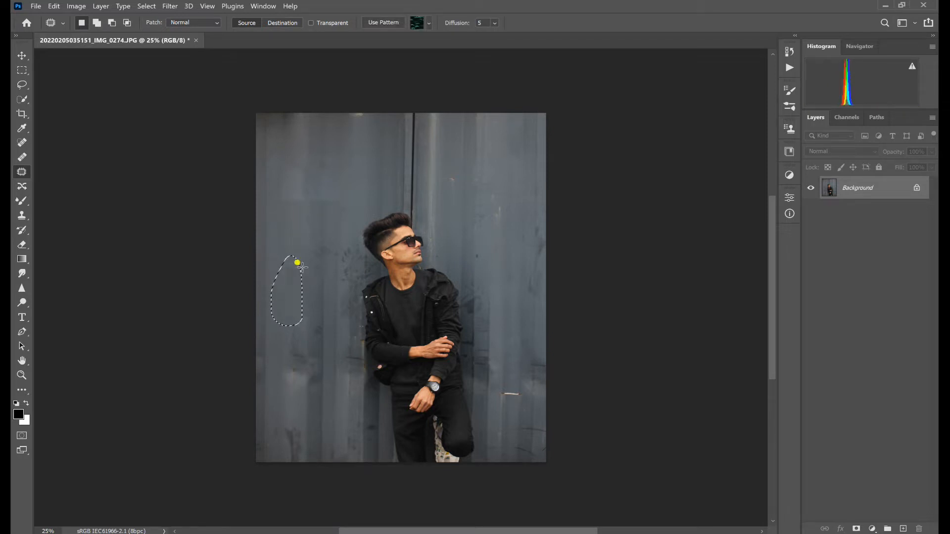
key(ctrl+d)
mouse_move(304, 354)
mouse_down()
mouse_move(315, 391)
mouse_move(293, 309)
mouse_move(327, 340)
mouse_up()
mouse_move(308, 425)
mouse_down()
mouse_move(288, 423)
mouse_move(307, 425)
mouse_up()
drag(295, 440, 314, 347)
drag(317, 371, 344, 359)
- Patch the white scratch and surrounding marks on the lower wall to the right of the man
mouse_move(522, 392)
mouse_down()
mouse_move(495, 389)
mouse_move(518, 388)
mouse_up()
key(ctrl+d)
mouse_move(512, 394)
mouse_down()
mouse_move(526, 375)
mouse_move(520, 391)
mouse_up()
mouse_move(532, 392)
mouse_down()
mouse_move(514, 381)
mouse_move(530, 358)
mouse_up()
drag(533, 366, 502, 367)
mouse_move(523, 426)
mouse_down()
mouse_move(496, 426)
mouse_move(506, 443)
mouse_up()
drag(520, 452, 515, 414)
- Patch the marks along the photo's right edge and the rust spots on the wall right of the man's head
drag(537, 203, 544, 213)
mouse_move(529, 254)
mouse_down()
mouse_move(479, 206)
mouse_move(496, 271)
mouse_up()
key(ctrl+d)
drag(500, 201, 503, 204)
drag(501, 214, 514, 217)
mouse_move(461, 174)
mouse_down()
mouse_move(436, 185)
mouse_move(459, 173)
mouse_up()
drag(454, 183, 475, 198)
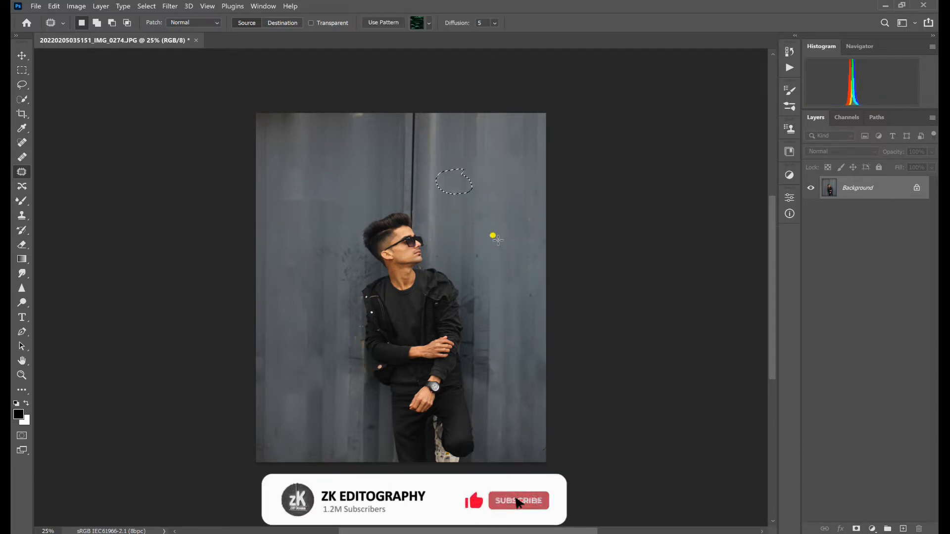
drag(497, 241, 494, 242)
drag(478, 253, 496, 247)
- Patch the wall stain left of the man's head and the mark at the photo's top edge
drag(334, 246, 332, 243)
drag(335, 254, 341, 216)
mouse_move(355, 127)
mouse_down()
mouse_move(343, 109)
mouse_move(348, 122)
mouse_up()
drag(357, 120, 330, 166)
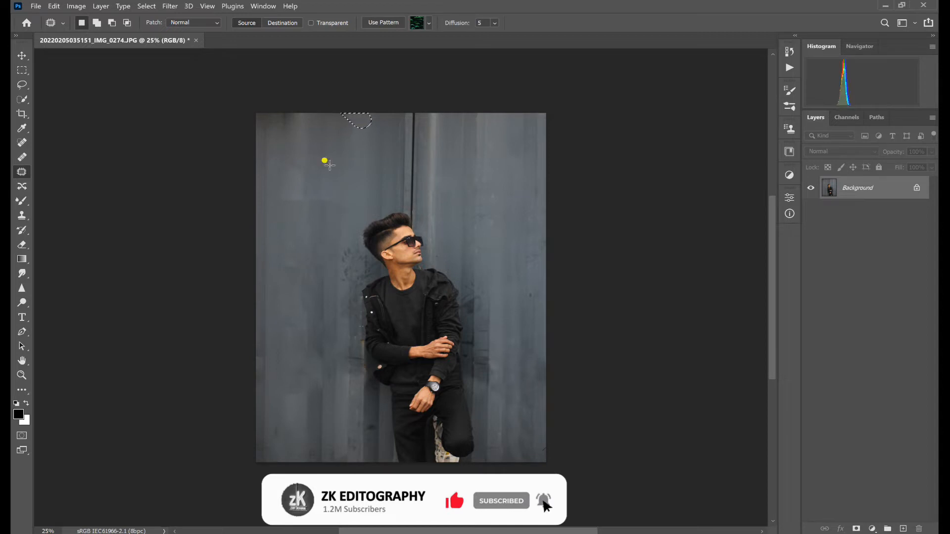
key(ctrl+d)
- Patch the dark blotches near the photo's right edge at the man's shoulder height
drag(538, 285, 540, 292)
drag(532, 297, 539, 278)
mouse_move(540, 275)
mouse_down()
mouse_move(535, 249)
mouse_move(529, 275)
mouse_up()
drag(531, 265, 530, 349)
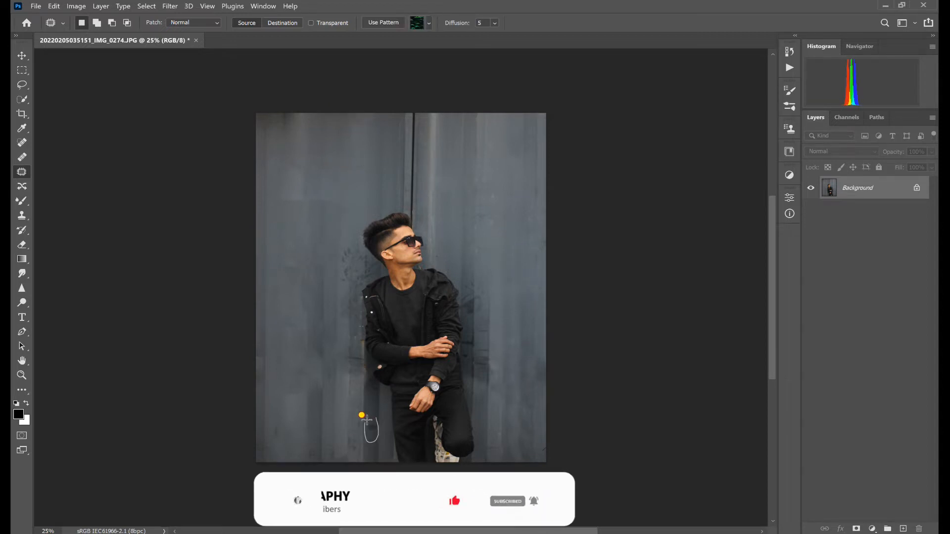
key(ctrl+d)
- Patch the wall marks left of the man's legs and beside his elbow, leaving nothing selected
mouse_move(375, 455)
mouse_down()
mouse_move(346, 458)
mouse_move(355, 430)
mouse_up()
key(ctrl+d)
mouse_move(357, 370)
mouse_down()
mouse_move(342, 369)
mouse_move(355, 364)
mouse_up()
drag(356, 373, 332, 404)
key(ctrl+d)
drag(365, 362, 362, 354)
drag(353, 360, 340, 412)
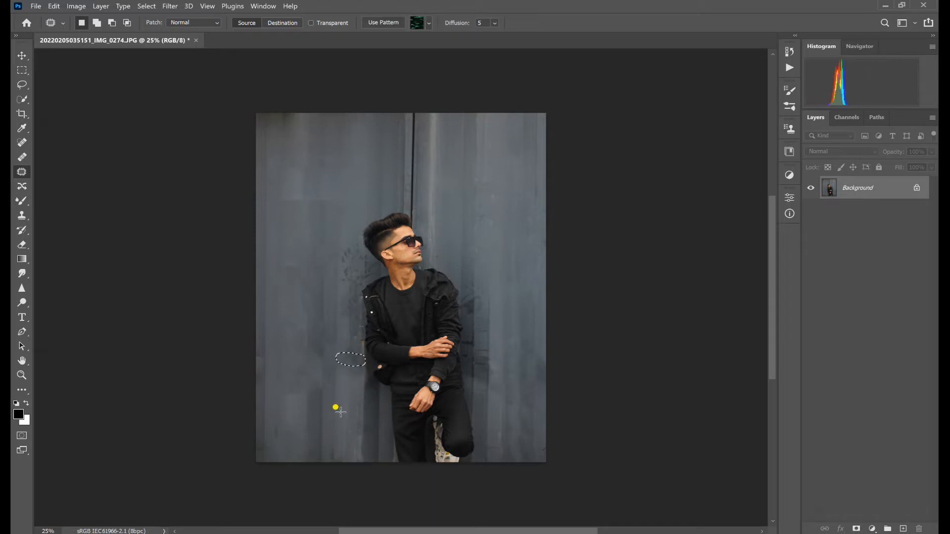
key(ctrl+d)
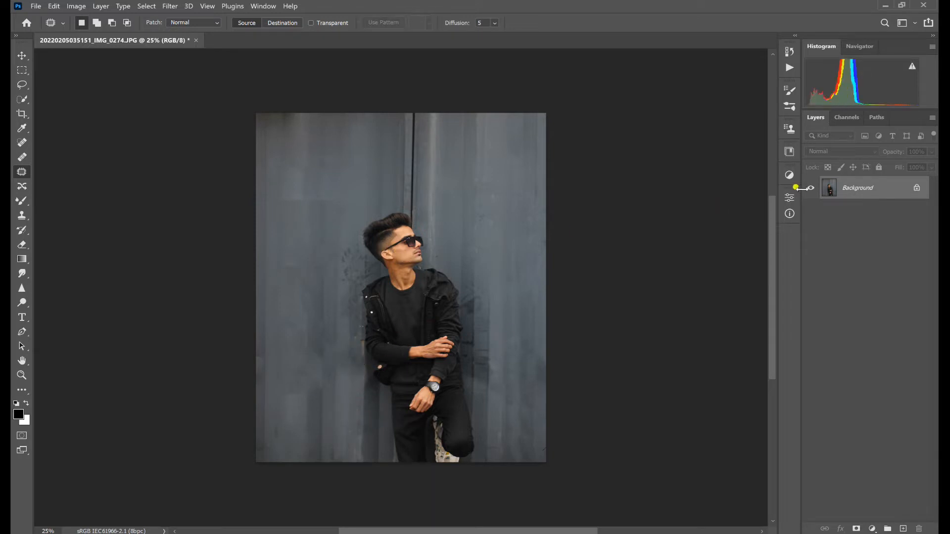
- Duplicate the Background layer and raise Clarity slightly on the copy in the Camera Raw Filter
key(ctrl+j)
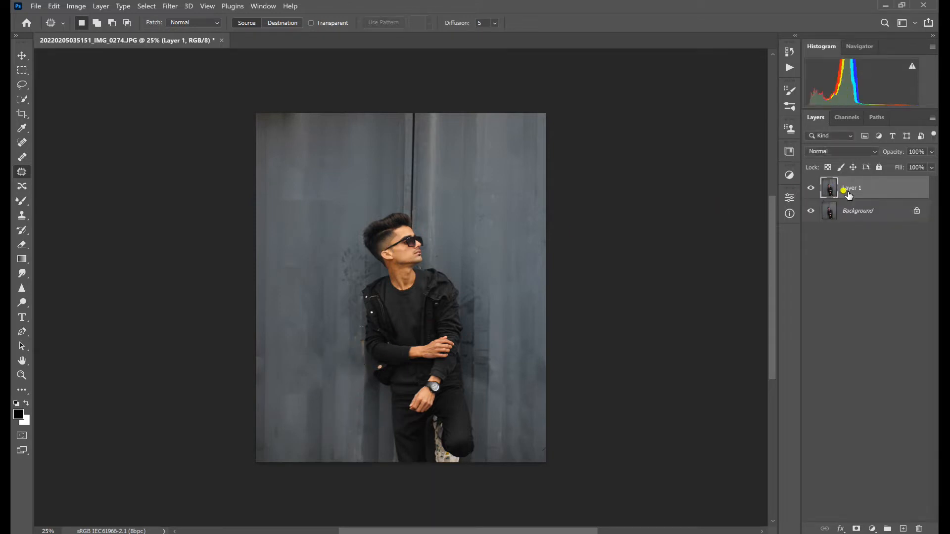
click(171, 6)
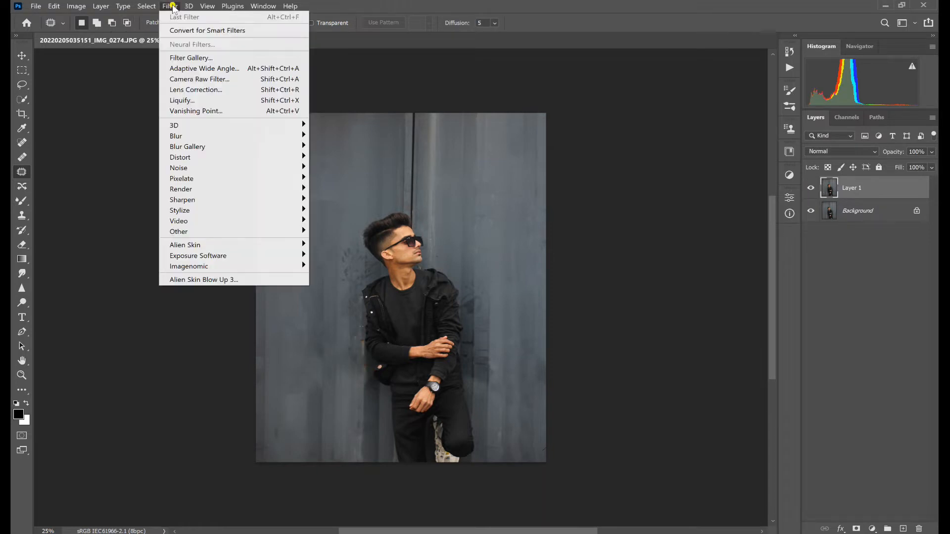
click(184, 79)
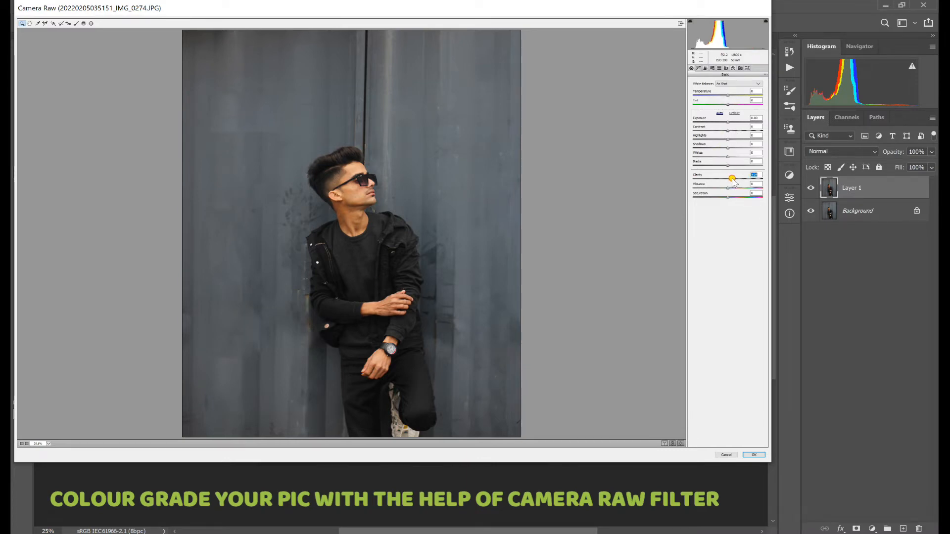
drag(733, 182, 737, 183)
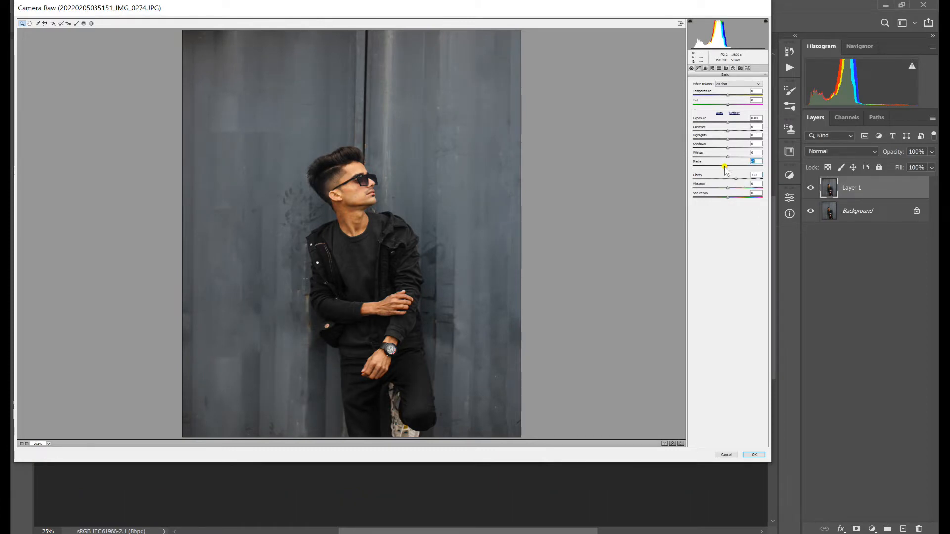
click(730, 131)
drag(731, 132, 732, 132)
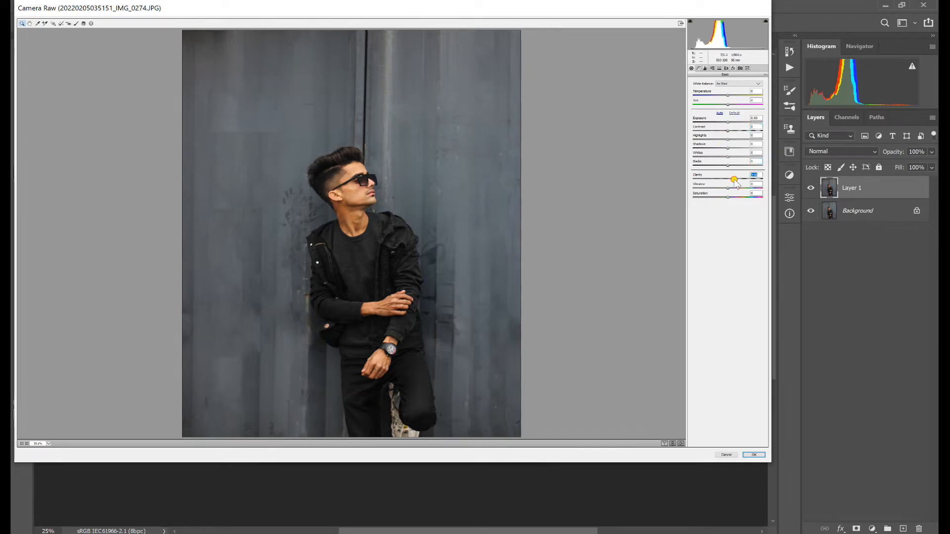
- Lower the Oranges and Yellows saturation, raise the Blues saturation, and apply the Camera Raw changes
click(724, 118)
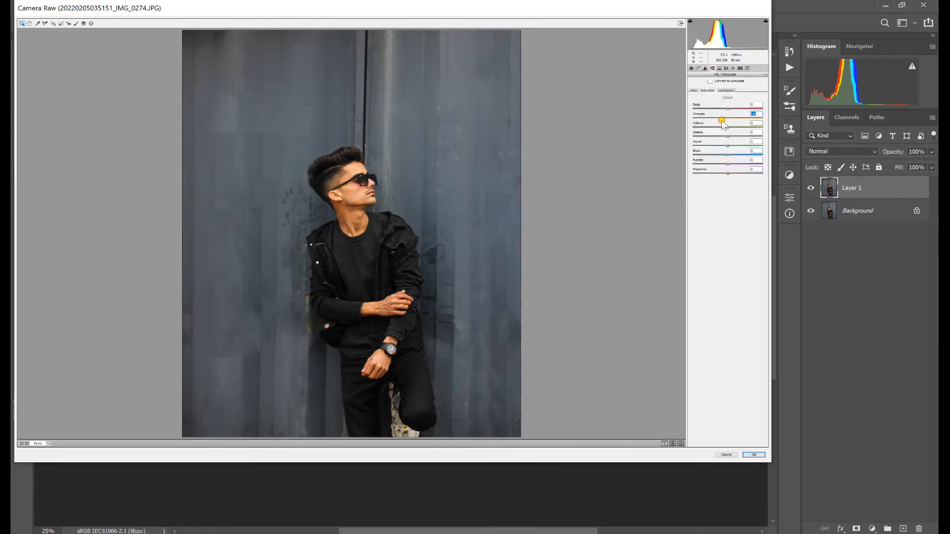
click(718, 126)
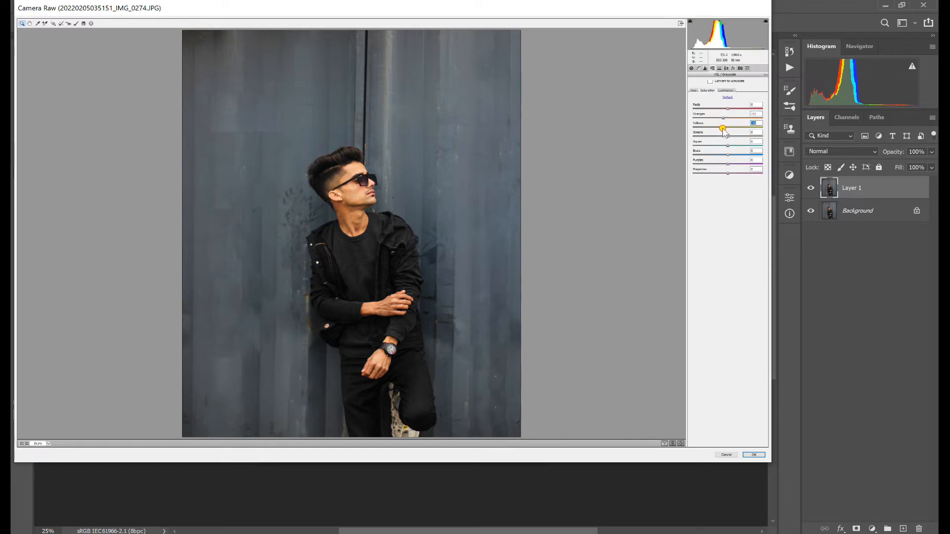
click(726, 156)
click(721, 157)
drag(727, 158, 739, 156)
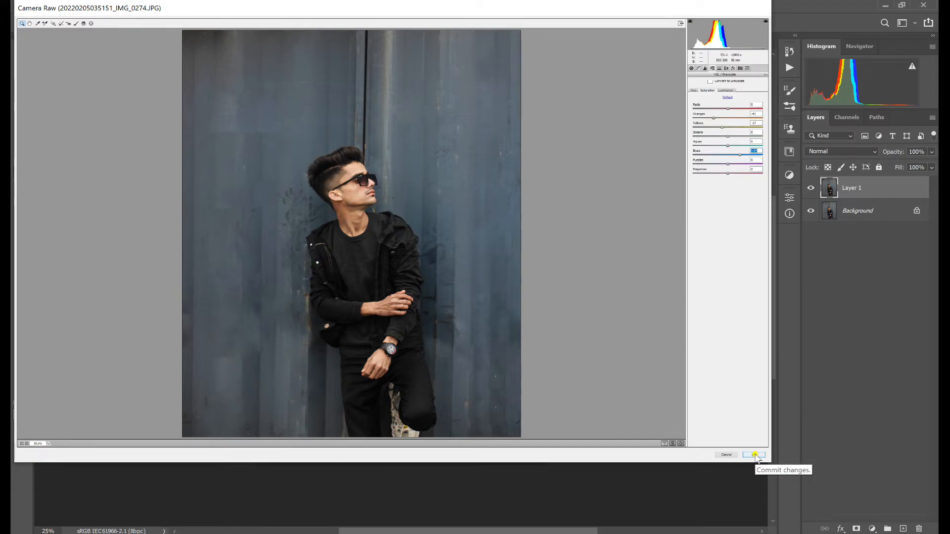
click(754, 455)
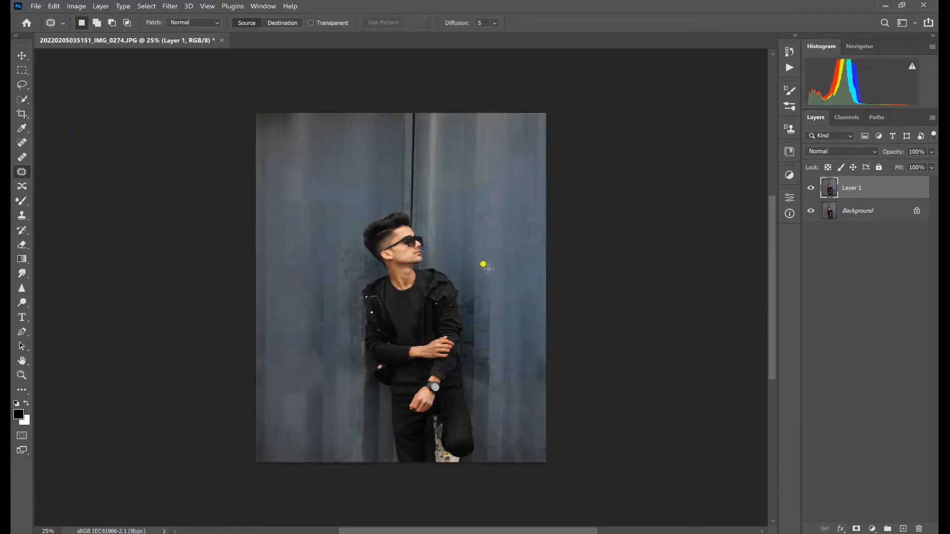
- Duplicate Layer 1 and set up the Spot Healing Brush at 45 px with 100% hardness
scroll(441, 241, up, 5)
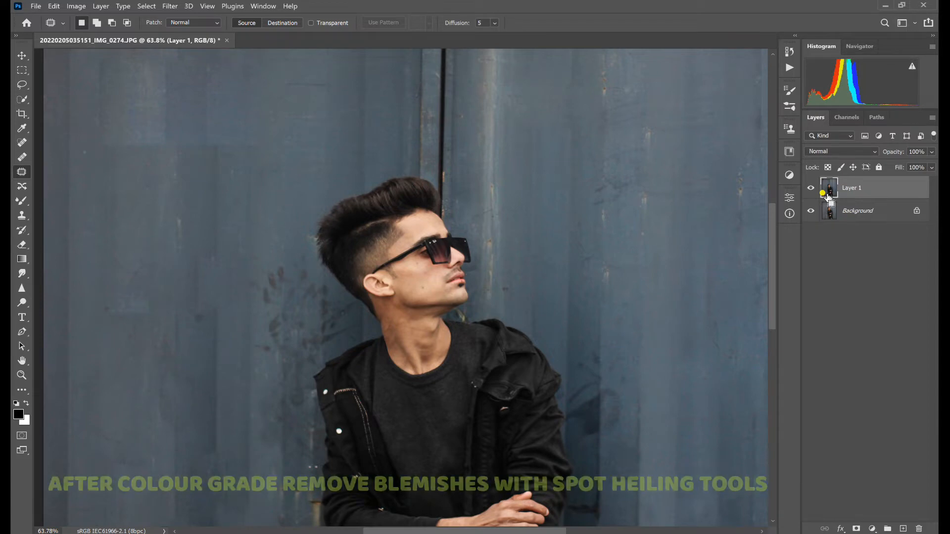
key(ctrl+j)
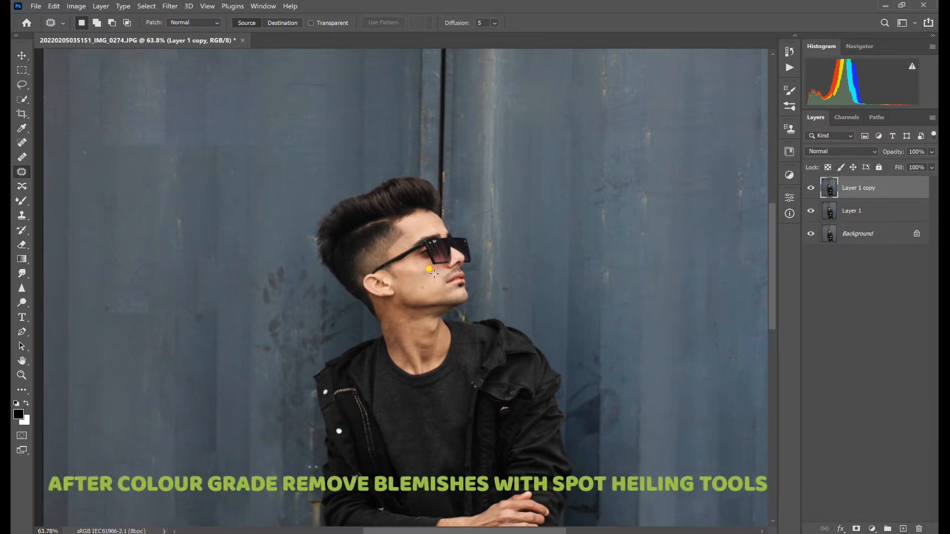
scroll(433, 274, up, 5)
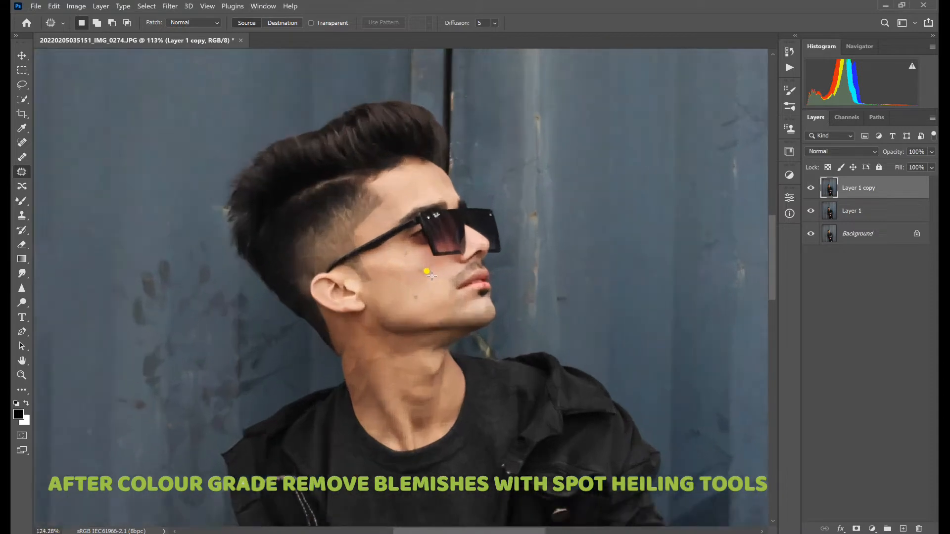
scroll(427, 269, up, 2)
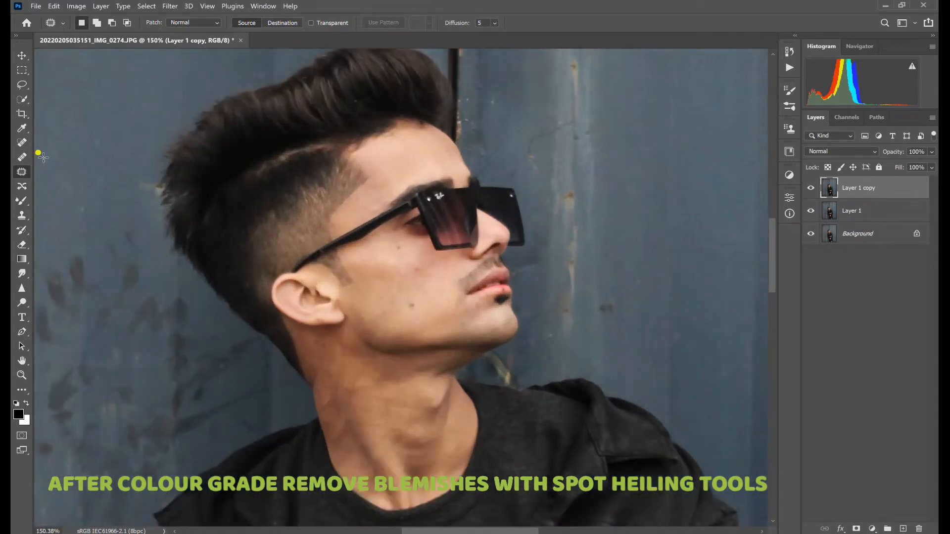
click(21, 143)
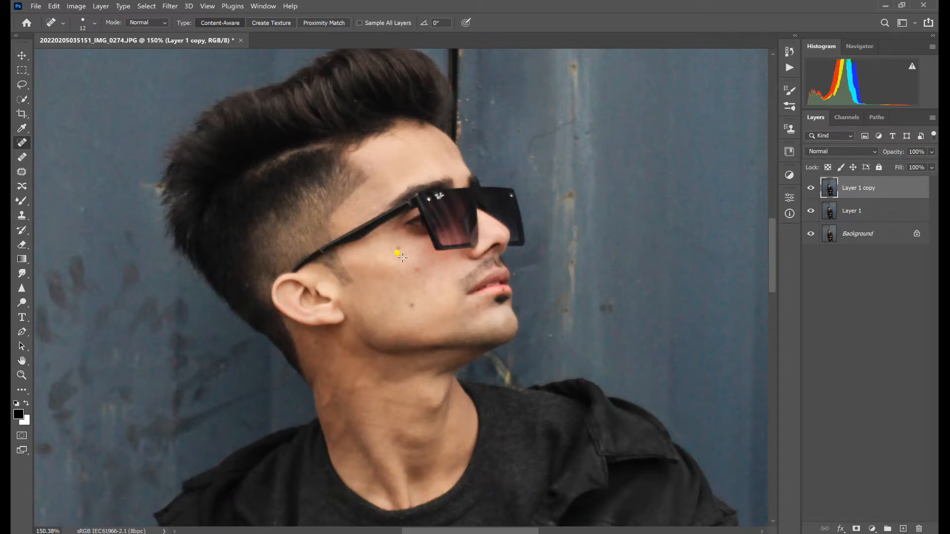
key(Caps_Lock)
right_click(422, 268)
click(457, 292)
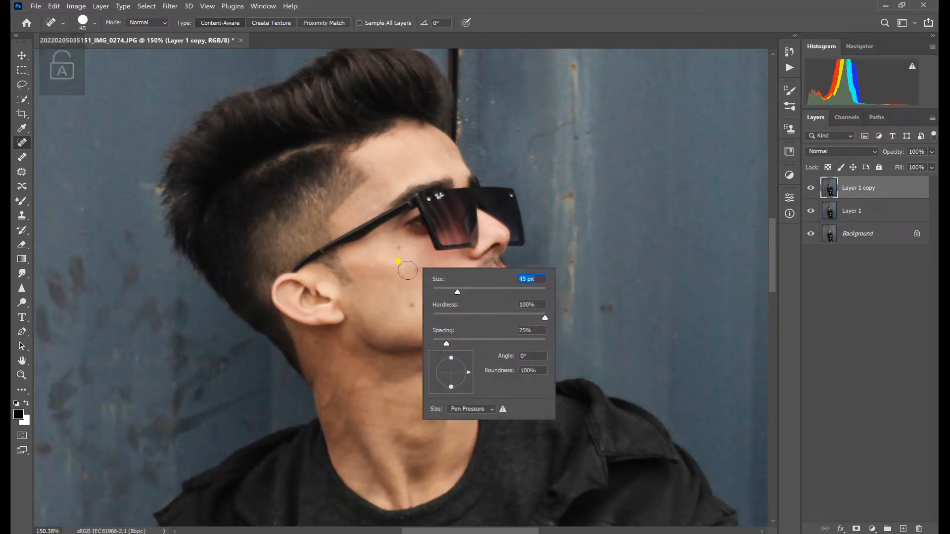
click(404, 271)
click(412, 269)
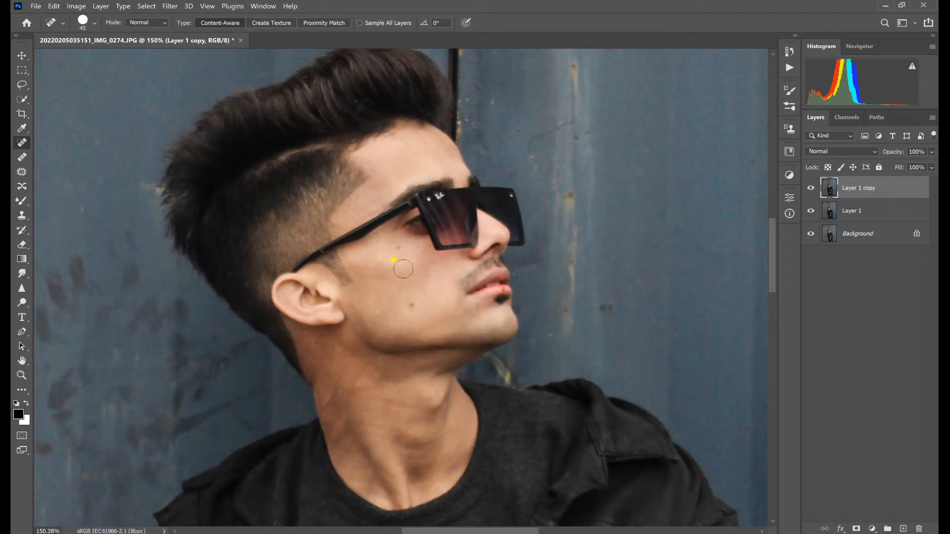
- Heal the moles and blemishes on the man's cheek and below his eye
click(397, 251)
click(411, 307)
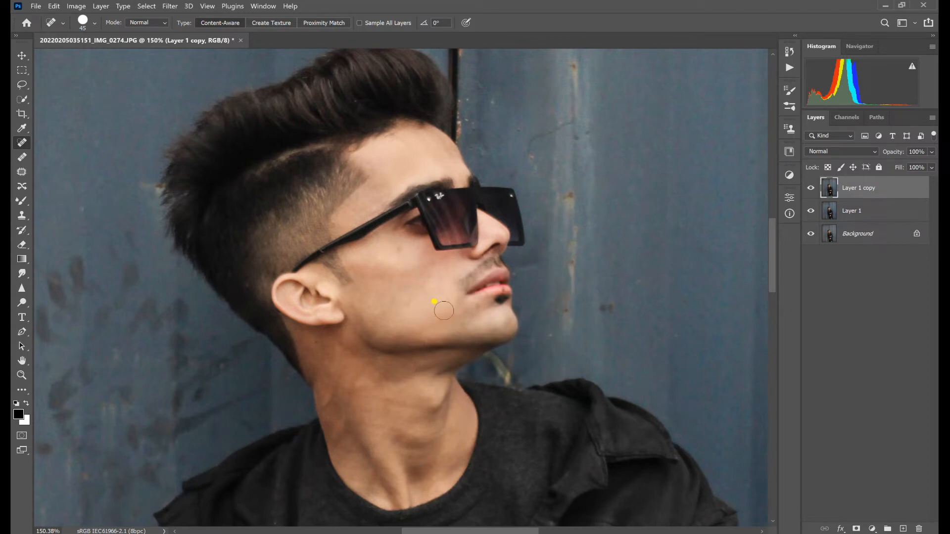
click(440, 273)
click(399, 247)
click(400, 248)
scroll(449, 315, down, 3)
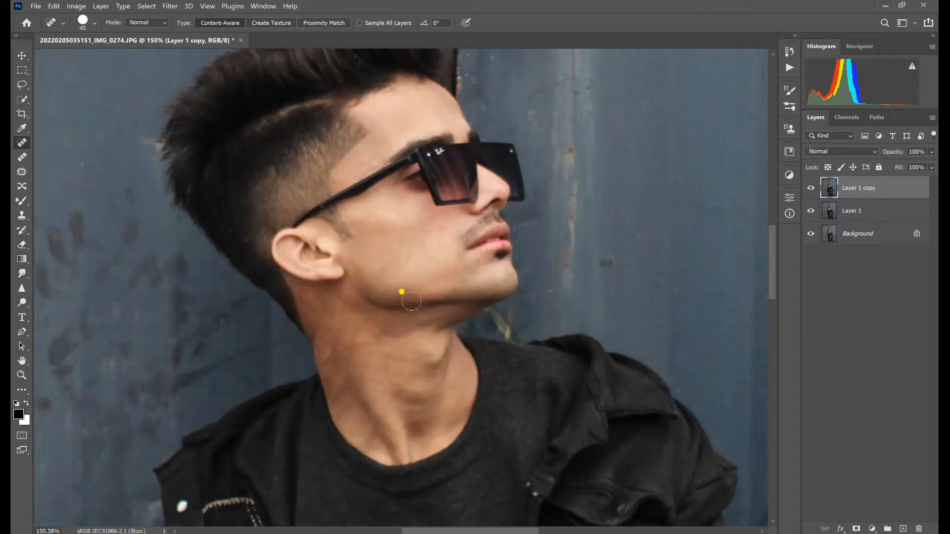
scroll(403, 268, up, 3)
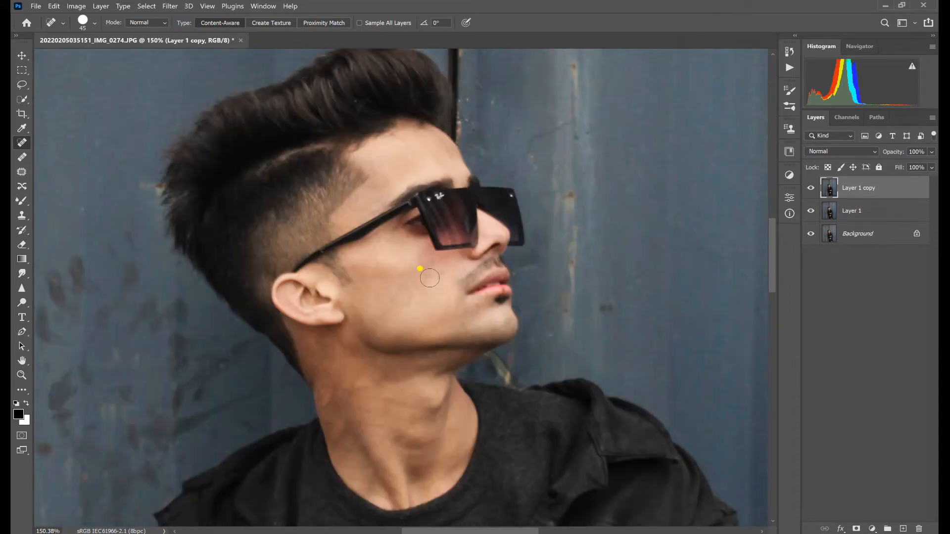
- Reduce the healing brush to 33 px and heal the remaining mark on the cheek near the nose
right_click(461, 292)
drag(474, 308, 472, 307)
click(430, 272)
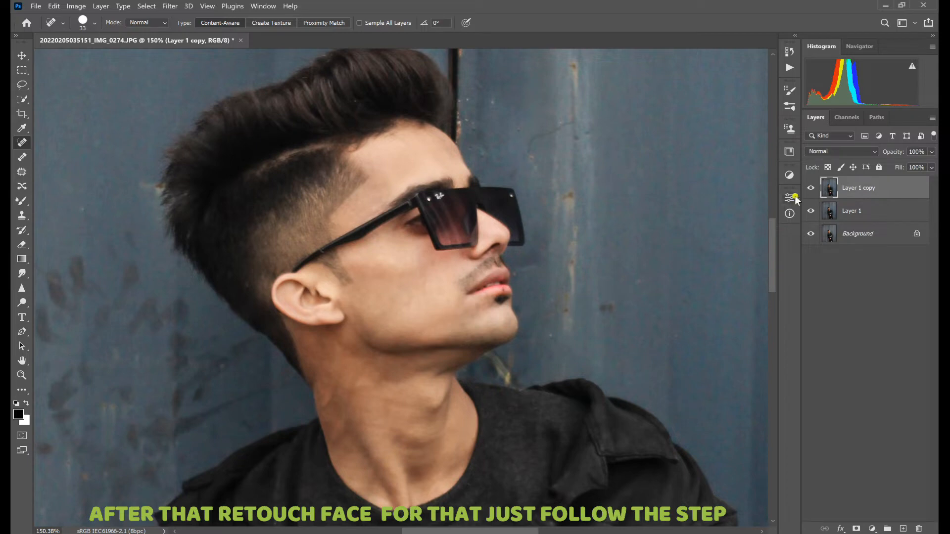
- Compare the face with and without the healed layer, and duplicate Layer 1 copy
click(810, 188)
click(810, 189)
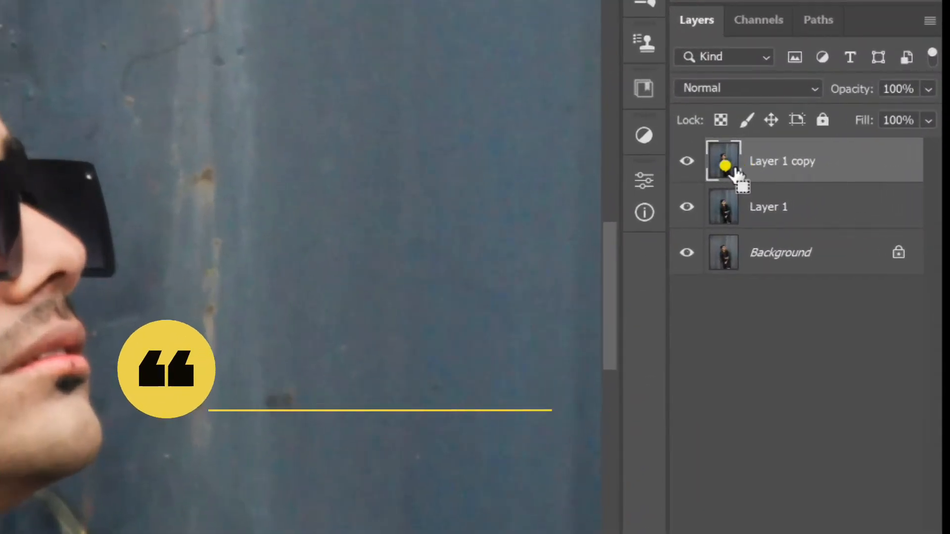
key(ctrl+j)
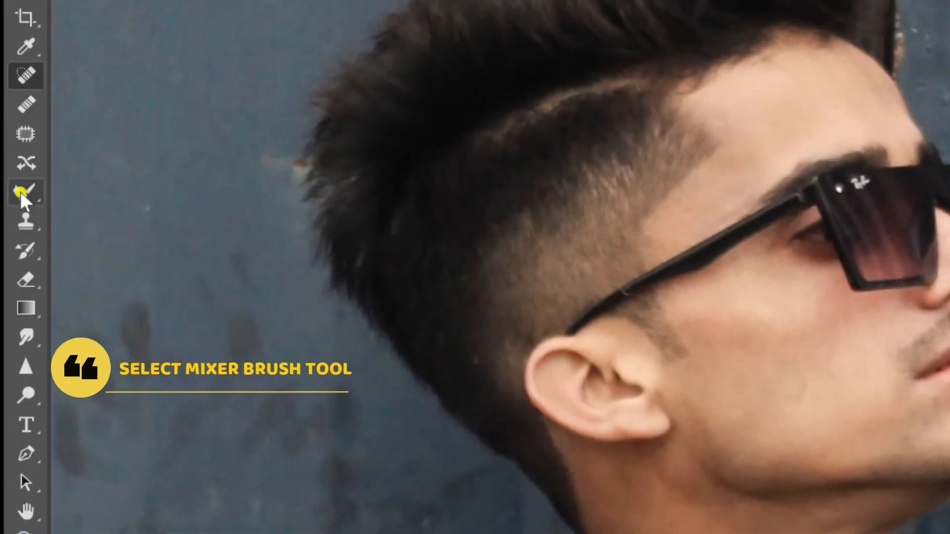
- Smooth the skin on the man's forehead and face using the Mixer Brush at 66 px with 0% hardness
click(33, 203)
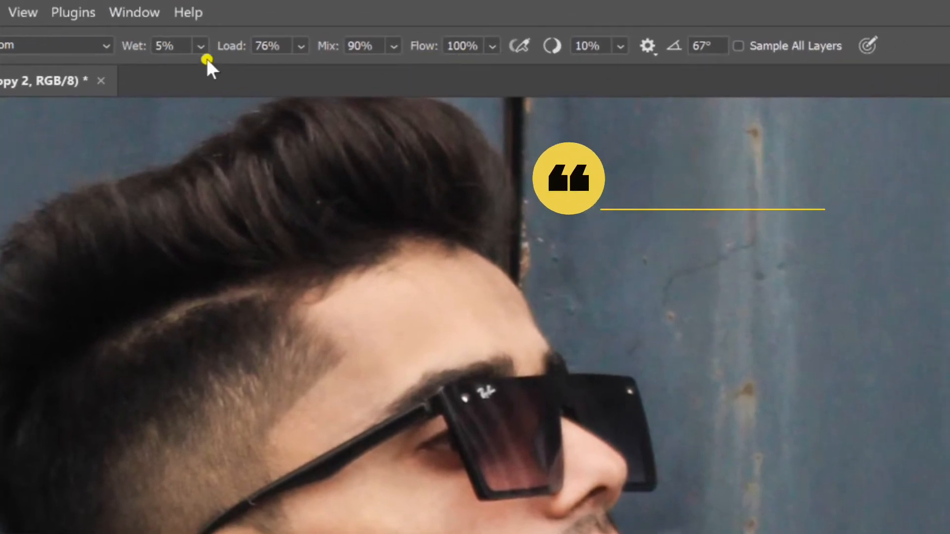
right_click(310, 459)
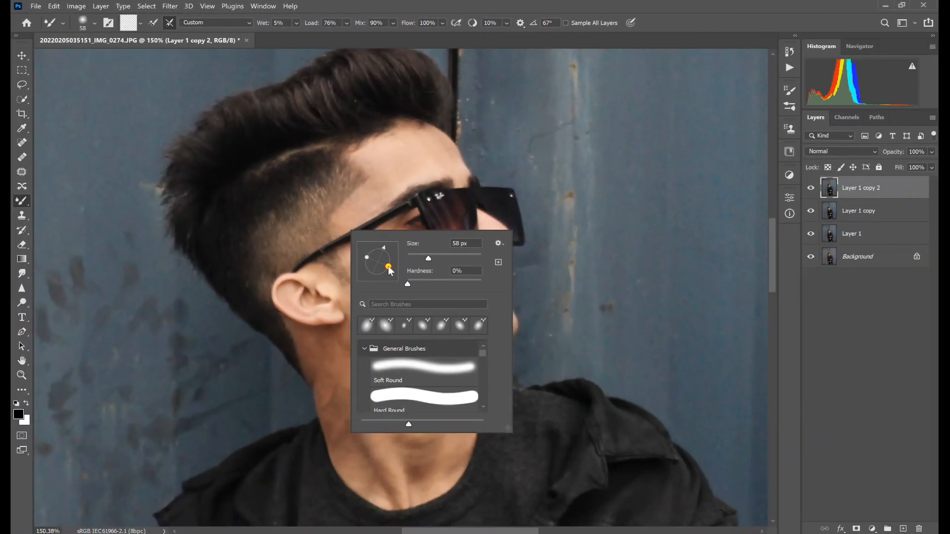
right_click(436, 168)
drag(507, 189, 509, 189)
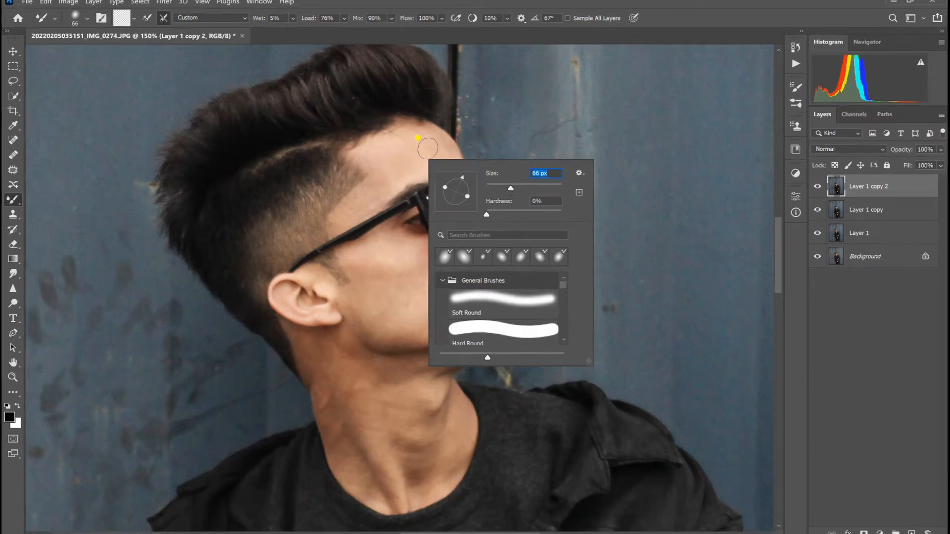
click(439, 153)
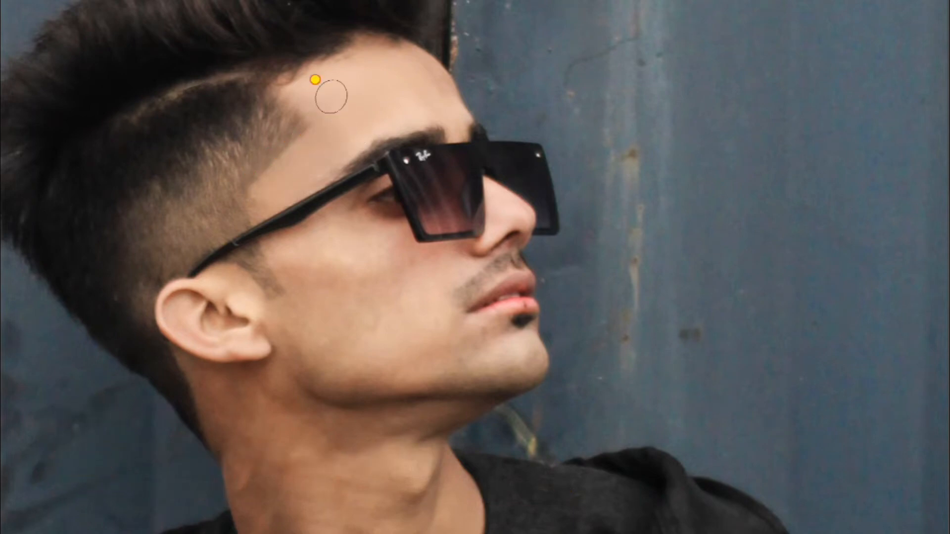
mouse_move(324, 135)
mouse_down()
mouse_move(297, 186)
mouse_move(274, 198)
mouse_move(345, 127)
mouse_move(402, 111)
mouse_move(404, 92)
mouse_move(435, 102)
mouse_move(400, 61)
mouse_move(363, 50)
mouse_move(359, 73)
mouse_up()
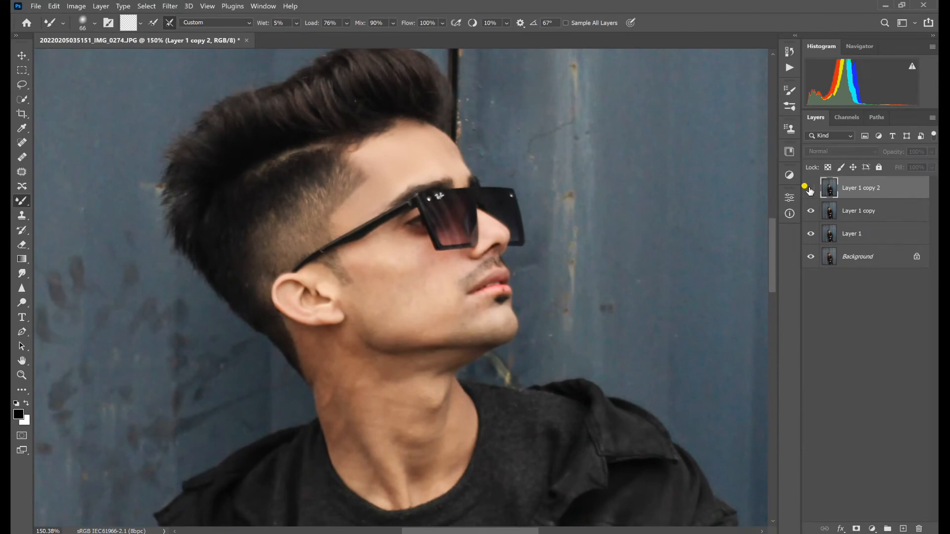
- Lower the opacity of Layer 1 copy 2 to 85% and compare the face with and without the smoothing
click(810, 189)
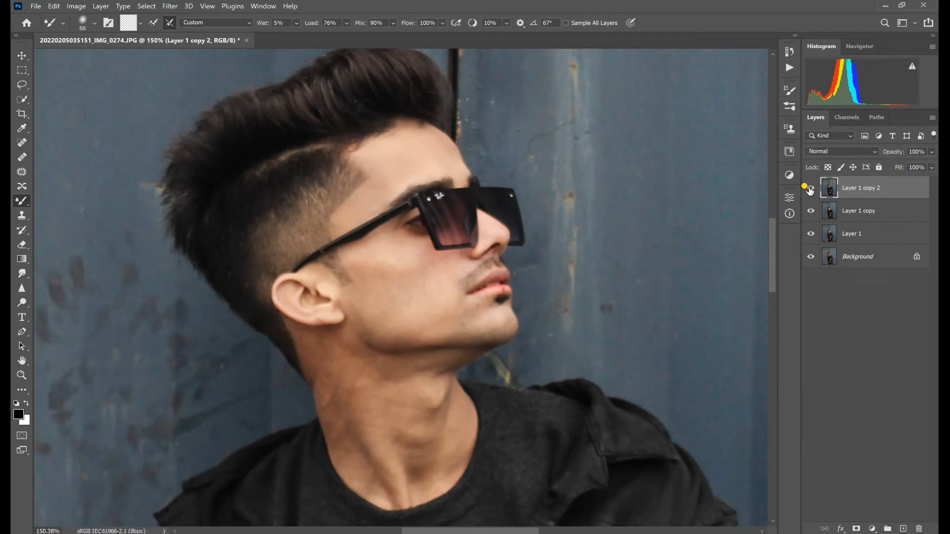
click(931, 152)
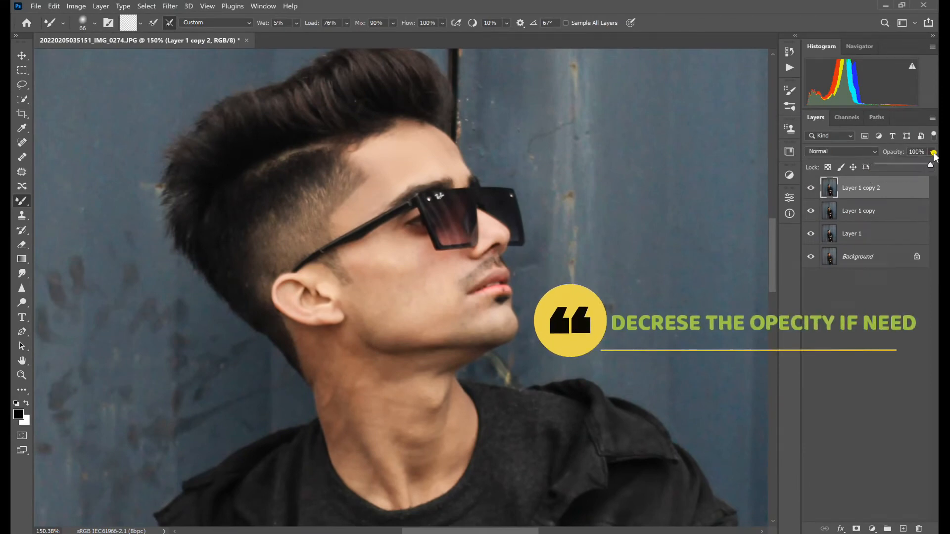
drag(933, 165, 923, 169)
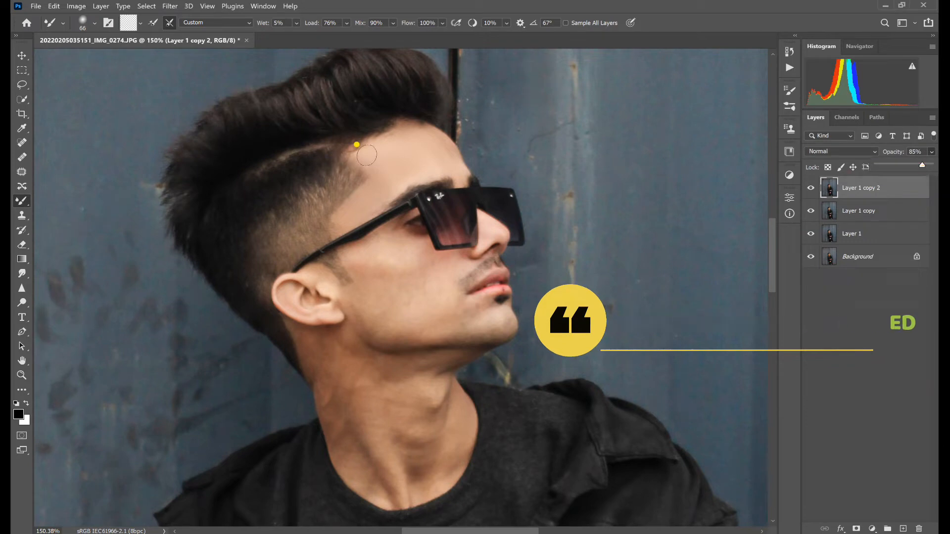
click(810, 190)
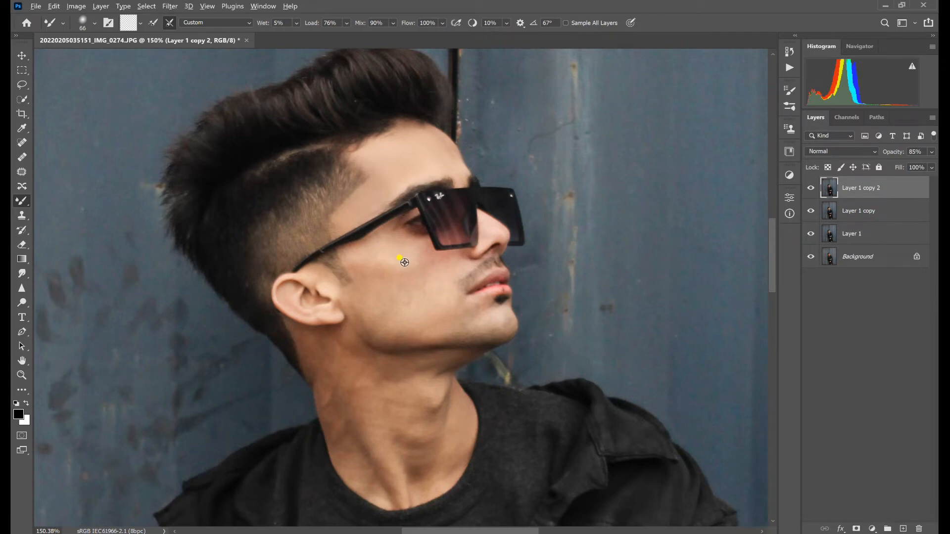
- Examine the smoothed face and neck in 1.jpg up close and the whole portrait
scroll(405, 262, down, 6)
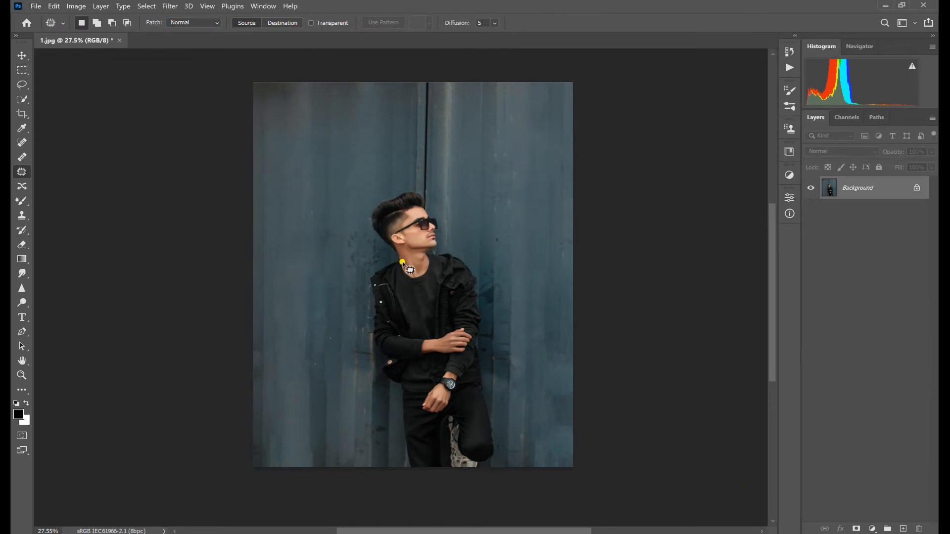
scroll(403, 262, up, 8)
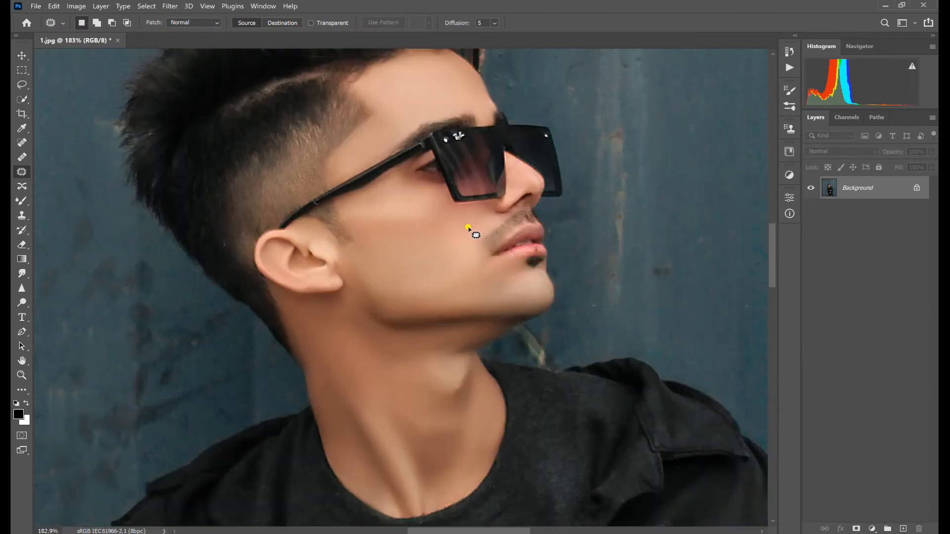
scroll(468, 227, up, 3)
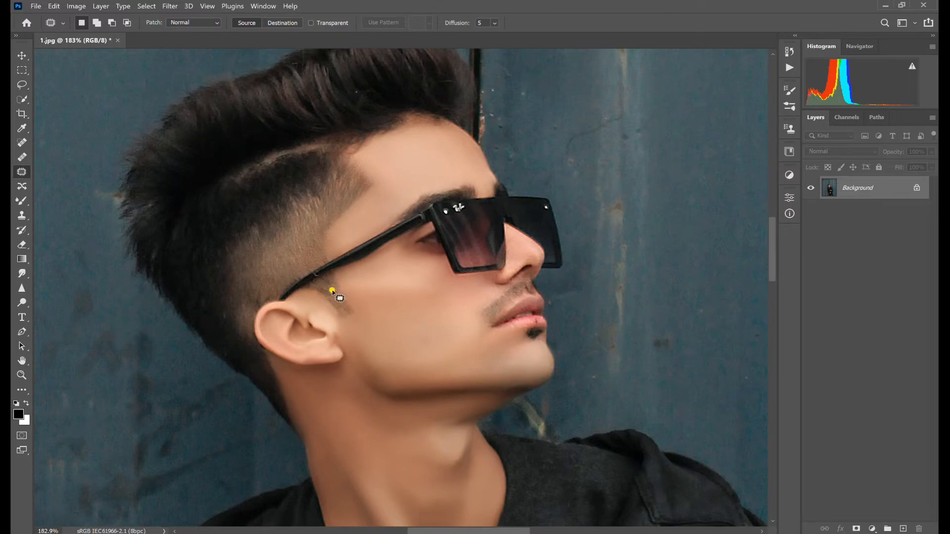
scroll(385, 430, down, 3)
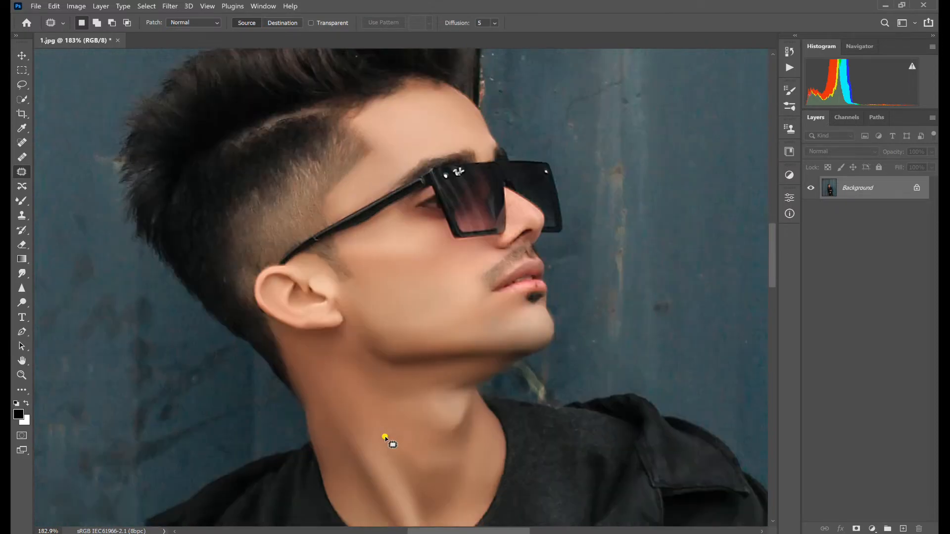
scroll(506, 243, up, 2)
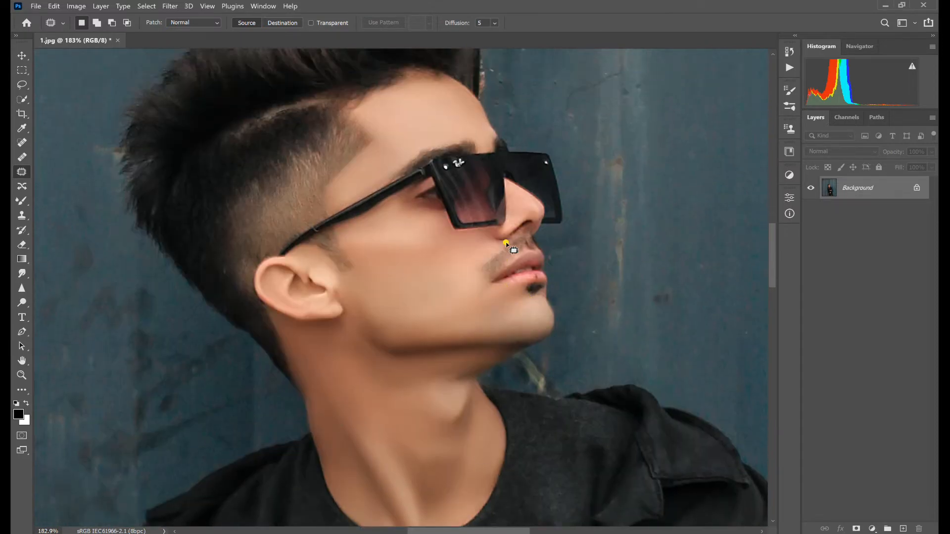
scroll(494, 237, up, 2)
scroll(470, 224, down, 3)
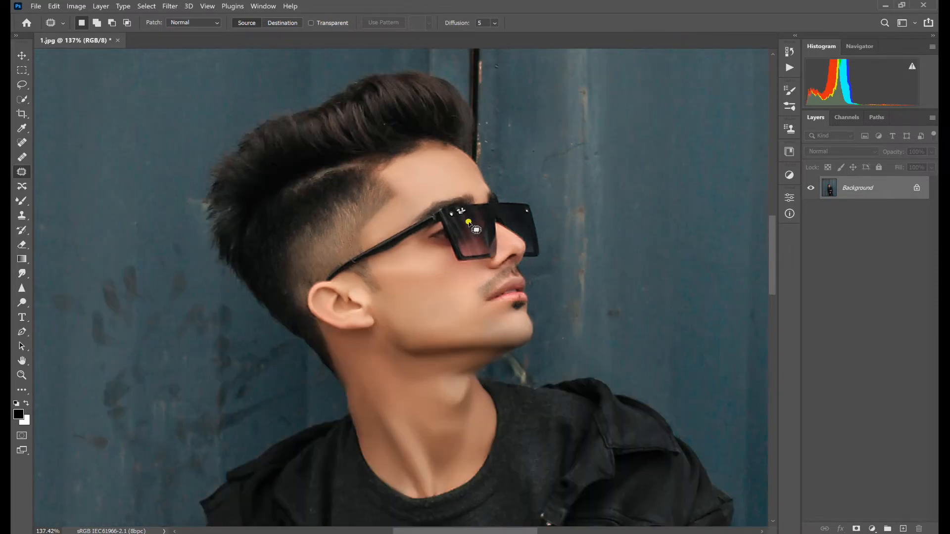
scroll(434, 256, down, 4)
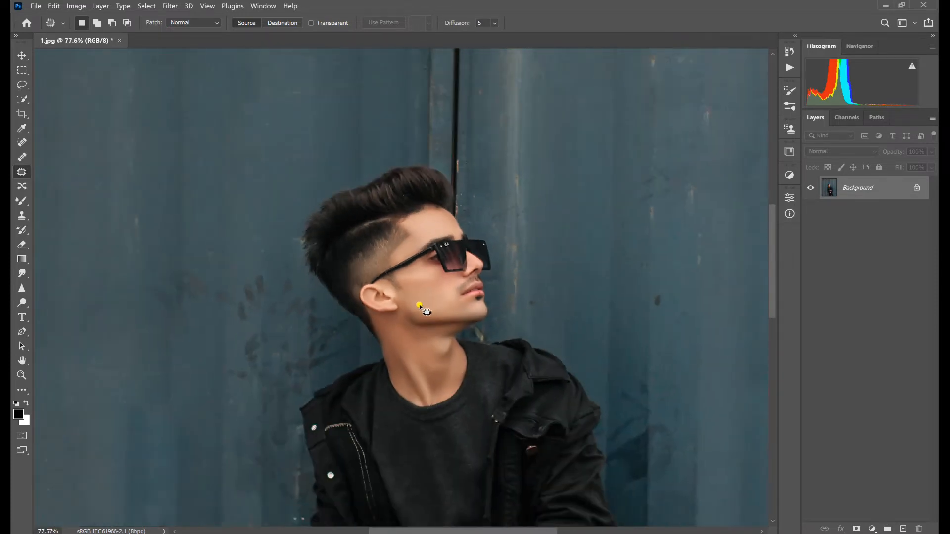
scroll(424, 309, down, 6)
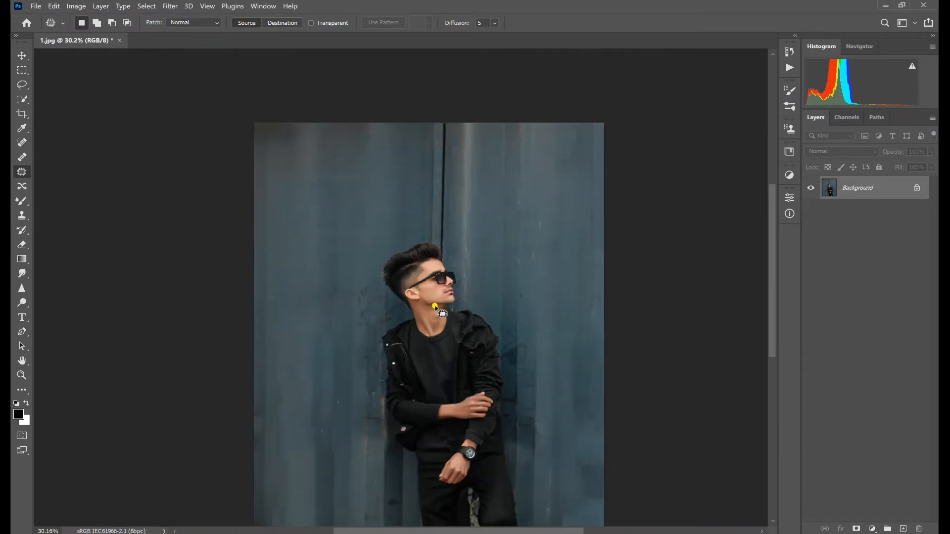
scroll(437, 305, down, 1)
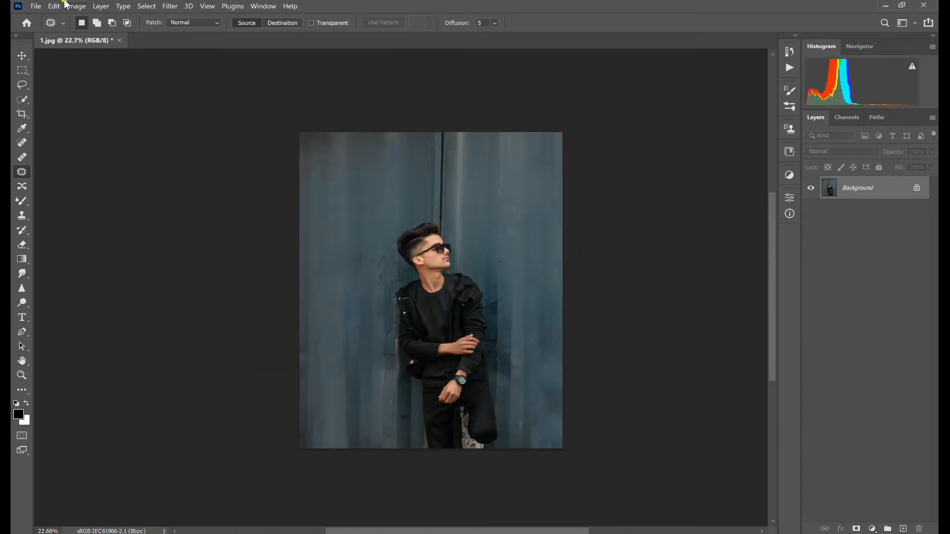
- Open 21833142.jpg and bring its Custom Garage car artwork into the 1.jpg portrait as a layer
click(36, 7)
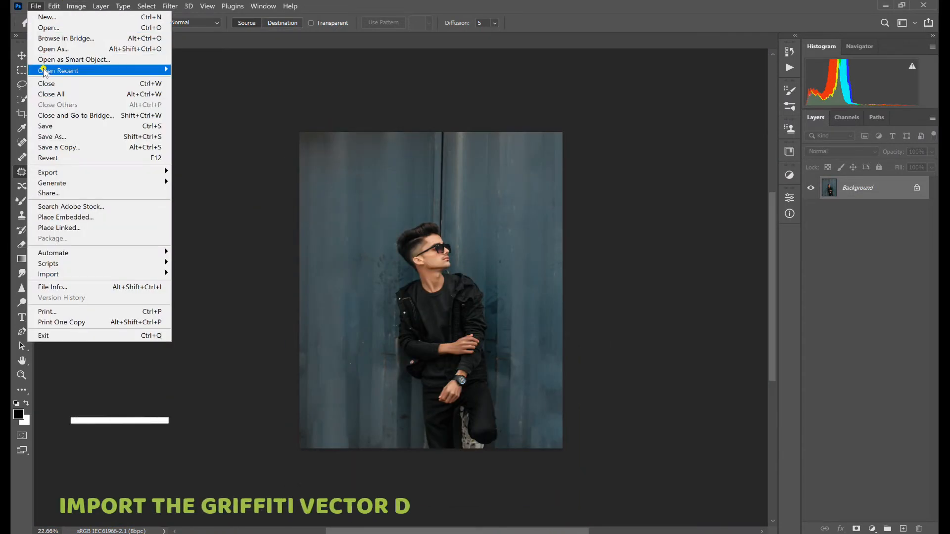
click(47, 27)
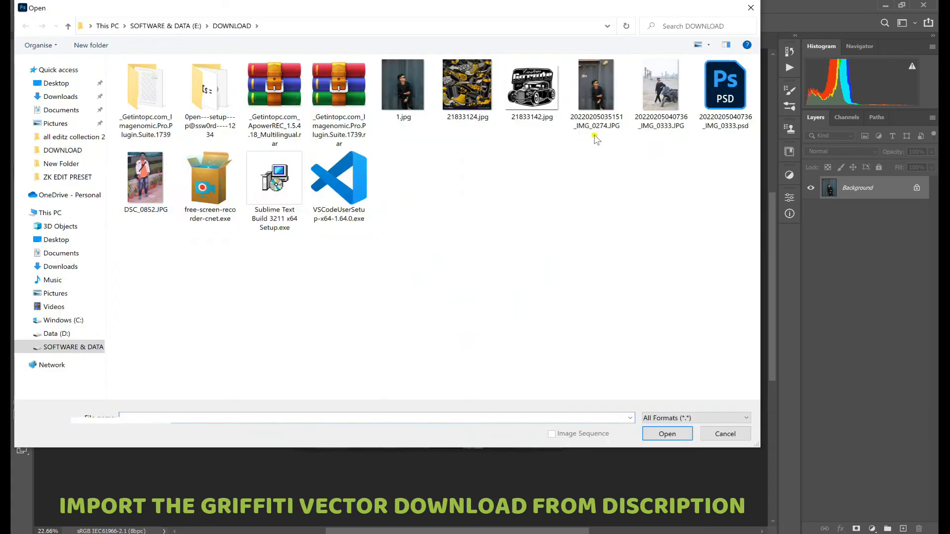
click(531, 89)
click(666, 433)
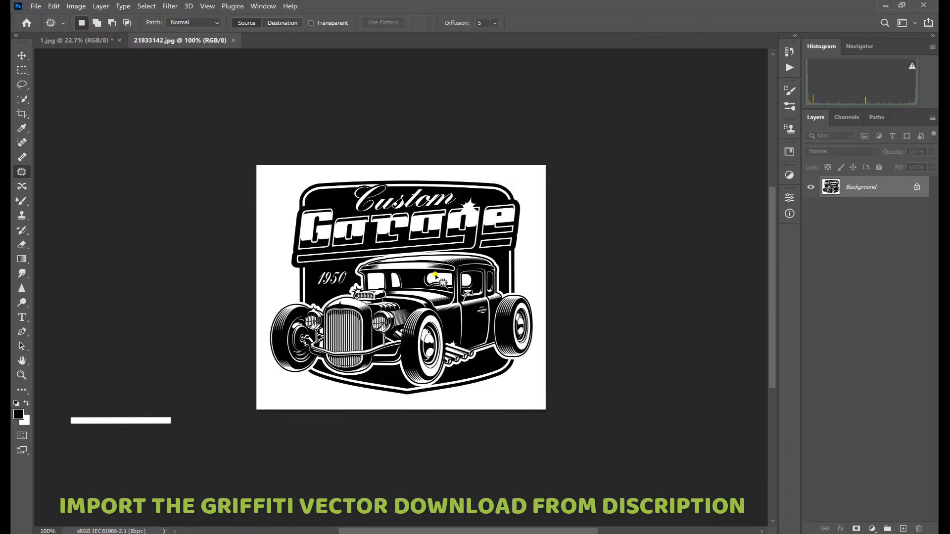
click(22, 56)
drag(362, 243, 423, 249)
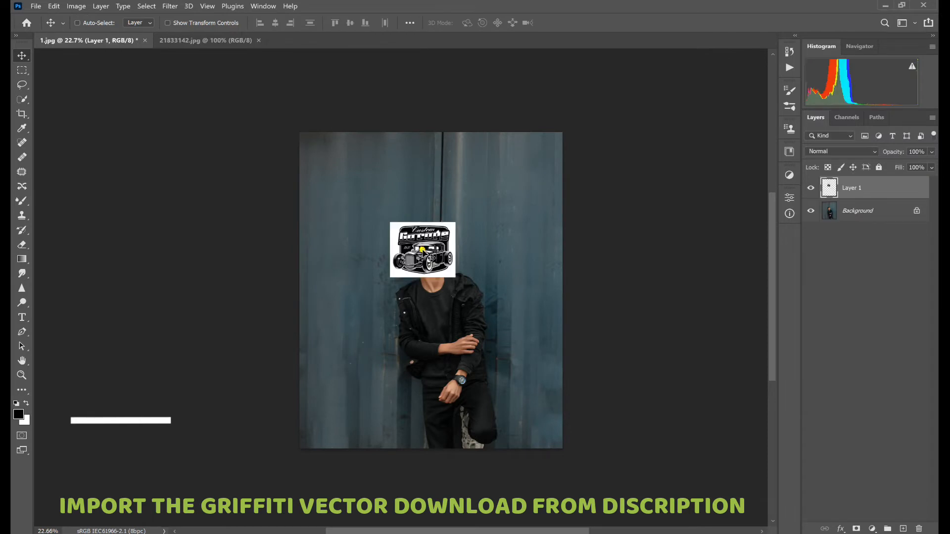
- Scale the car artwork proportionally to 380.47% and centre it over the portrait
click(168, 23)
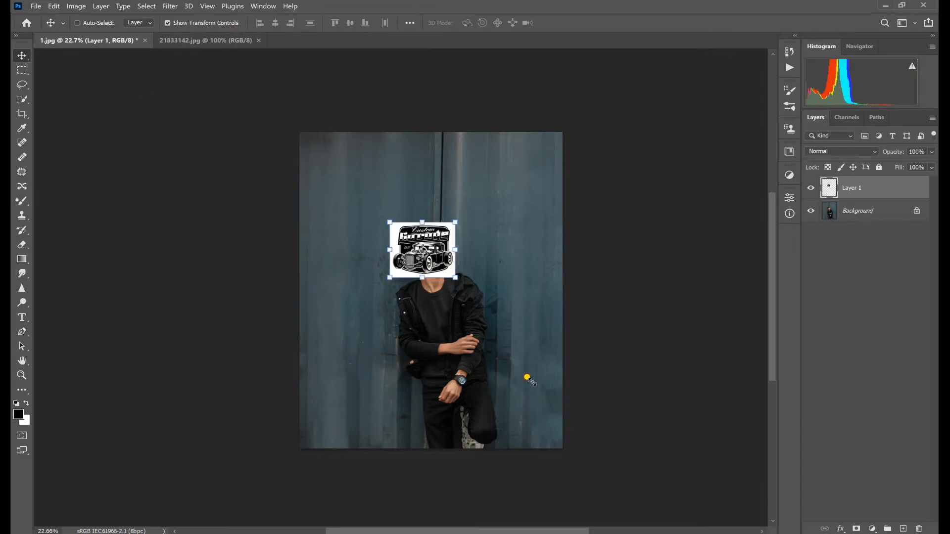
drag(455, 278, 524, 373)
drag(495, 326, 434, 317)
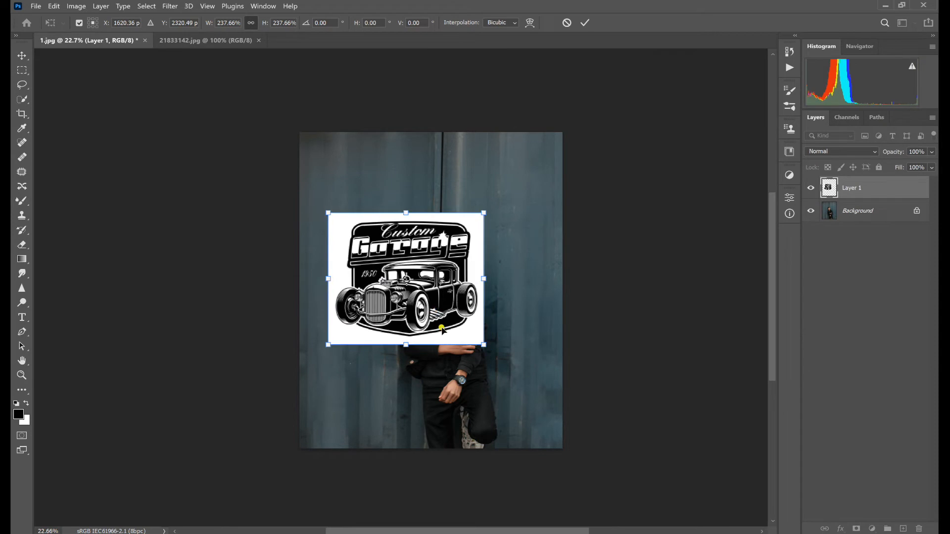
drag(483, 345, 469, 316)
drag(547, 384, 553, 396)
drag(525, 364, 514, 359)
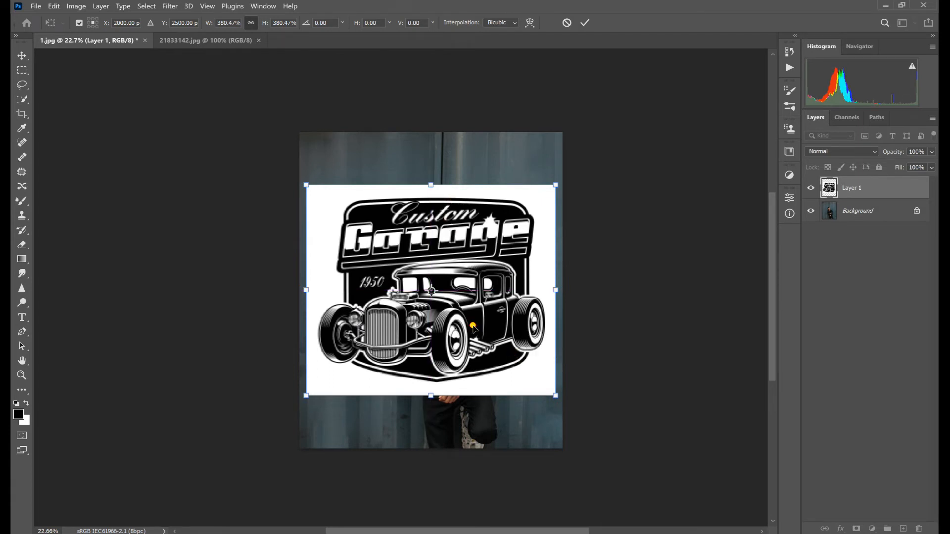
drag(474, 327, 470, 326)
- Set Layer 1's blend mode to Multiply and enlarge the car artwork slightly to span the wall's width
click(833, 152)
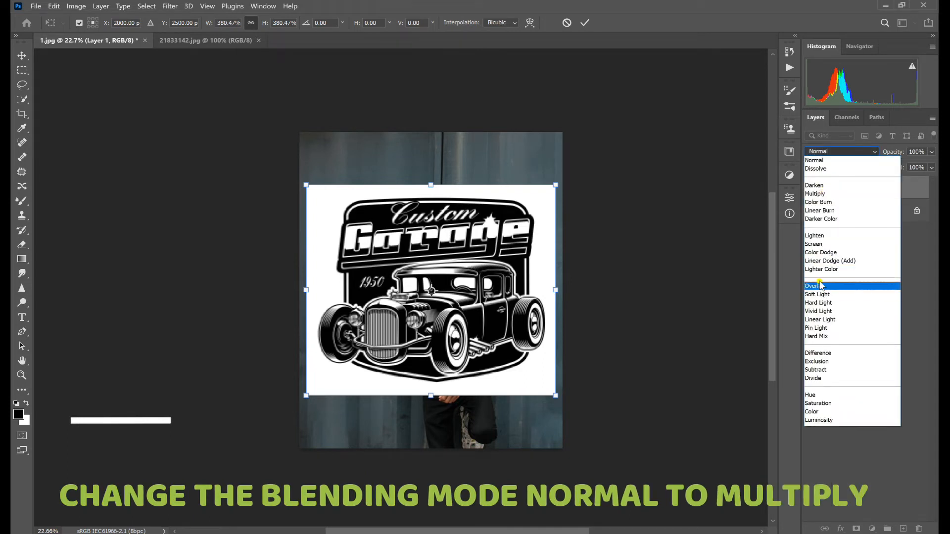
click(815, 193)
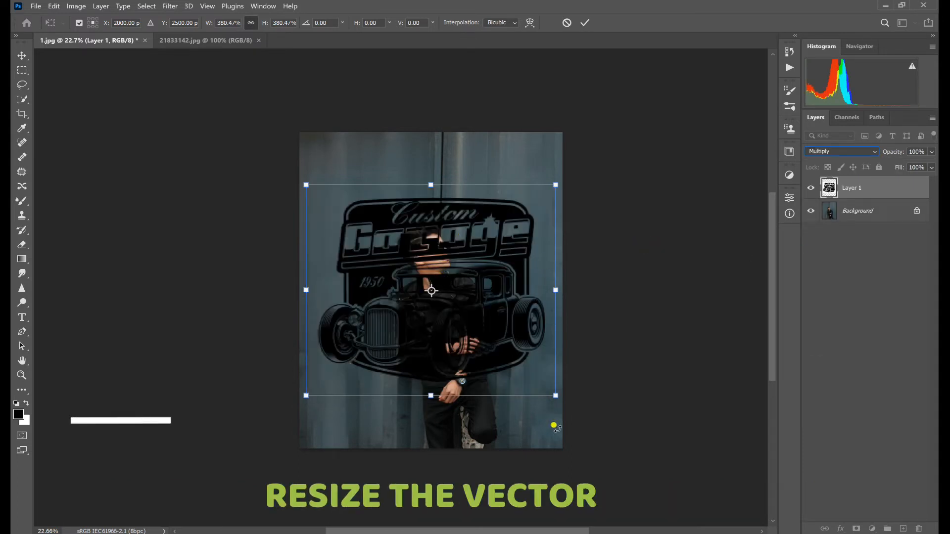
drag(556, 396, 564, 404)
drag(515, 377, 509, 379)
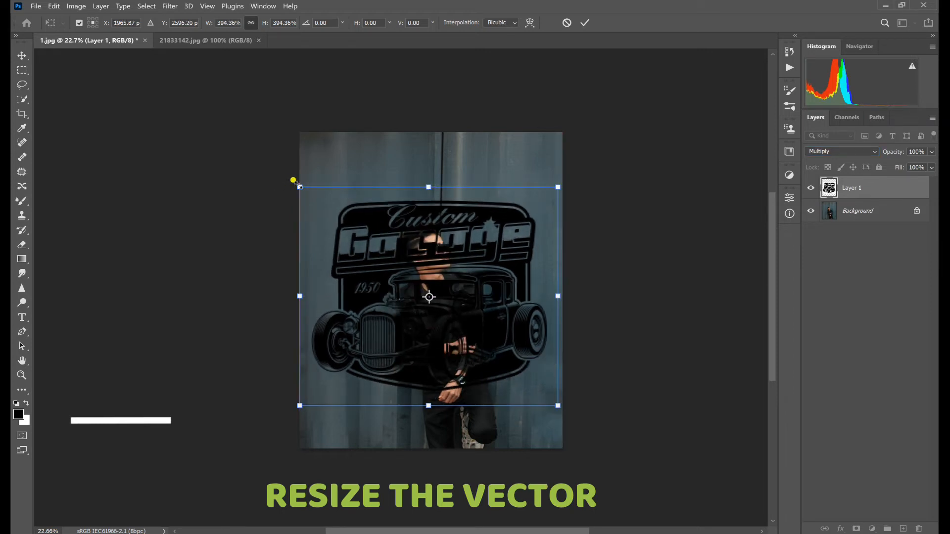
drag(293, 180, 284, 164)
drag(390, 261, 444, 285)
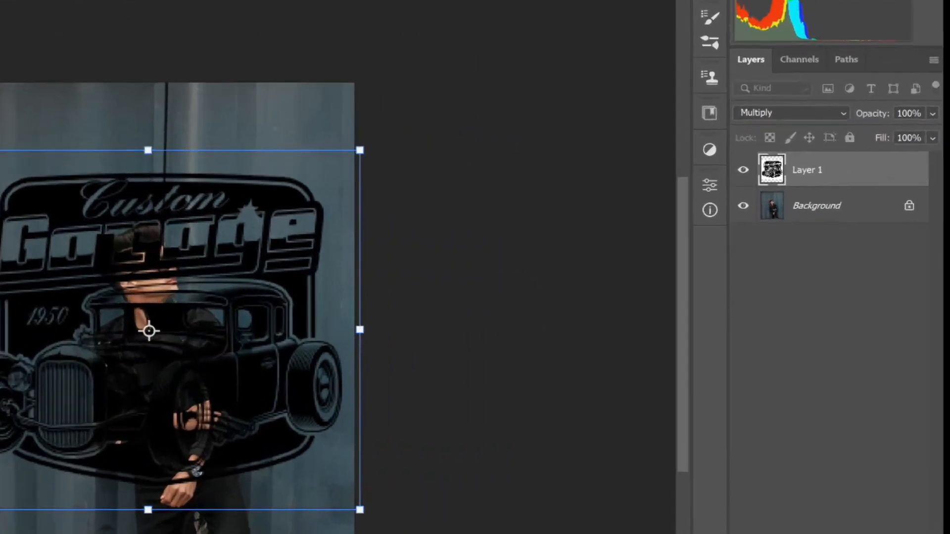
key(Return)
- Select the man on the Background layer with Select Subject and cut that area out of the artwork on Layer 1
click(749, 210)
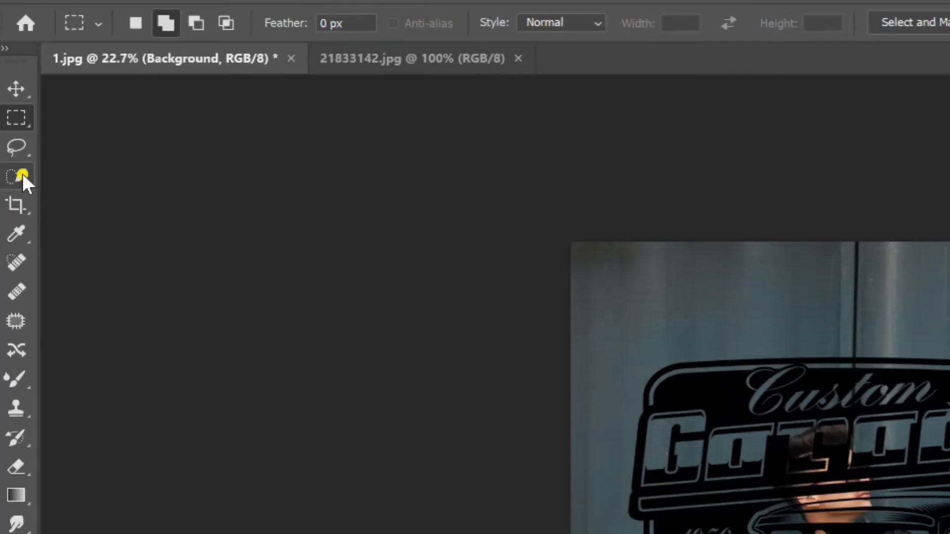
click(19, 178)
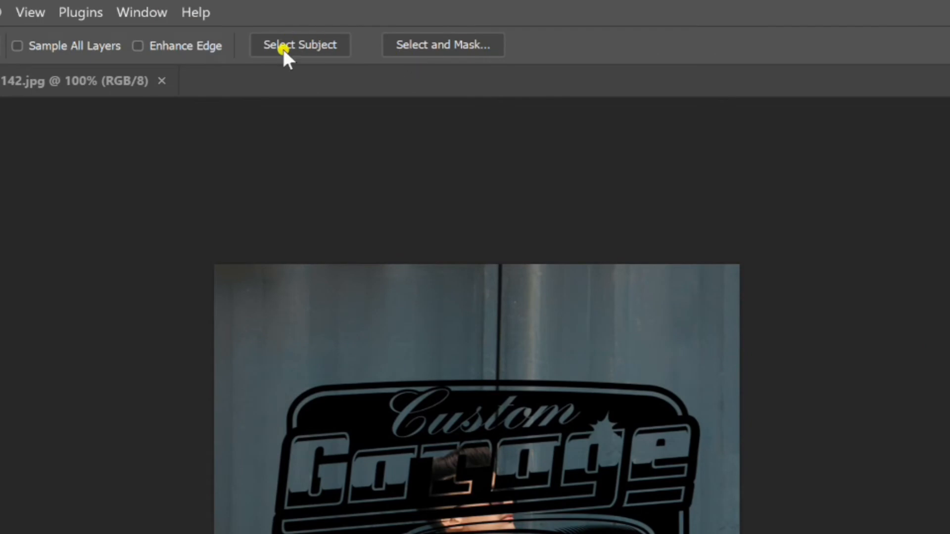
click(286, 45)
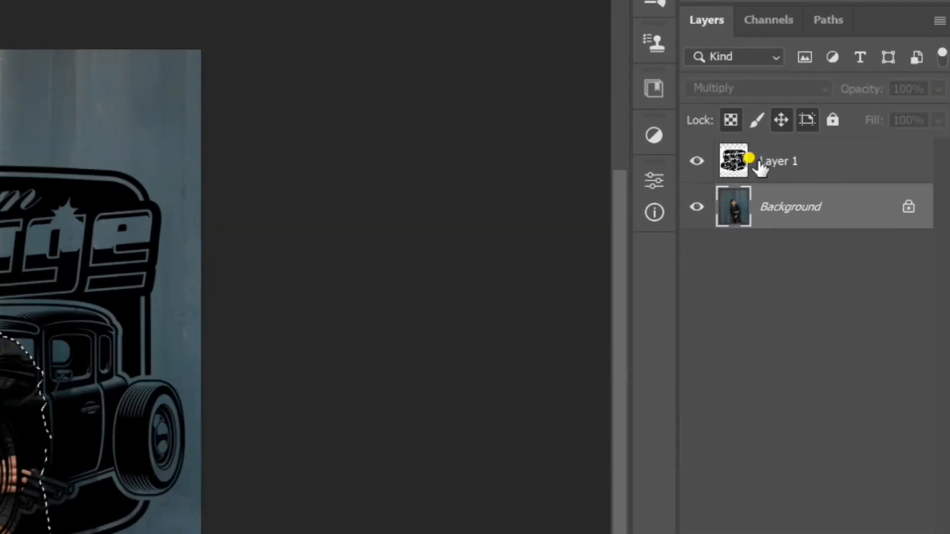
click(758, 162)
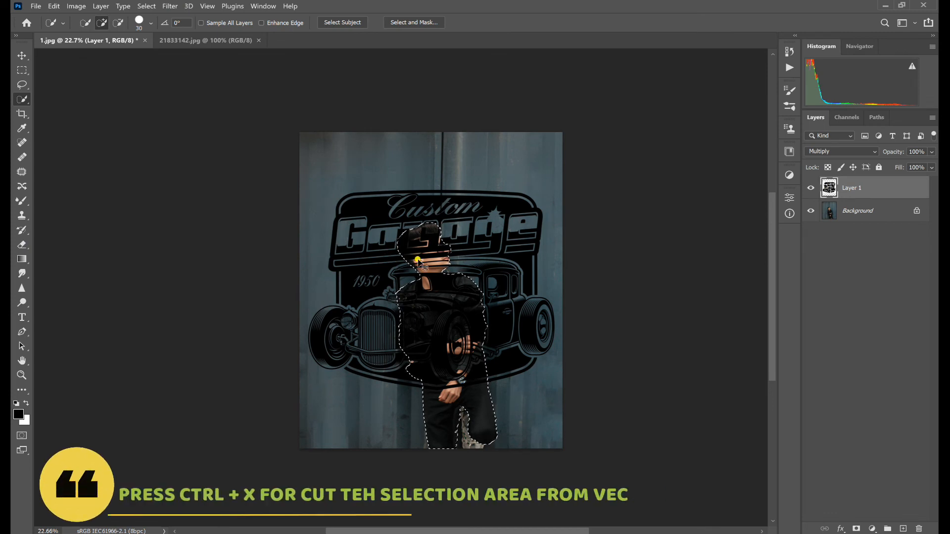
key(ctrl+x)
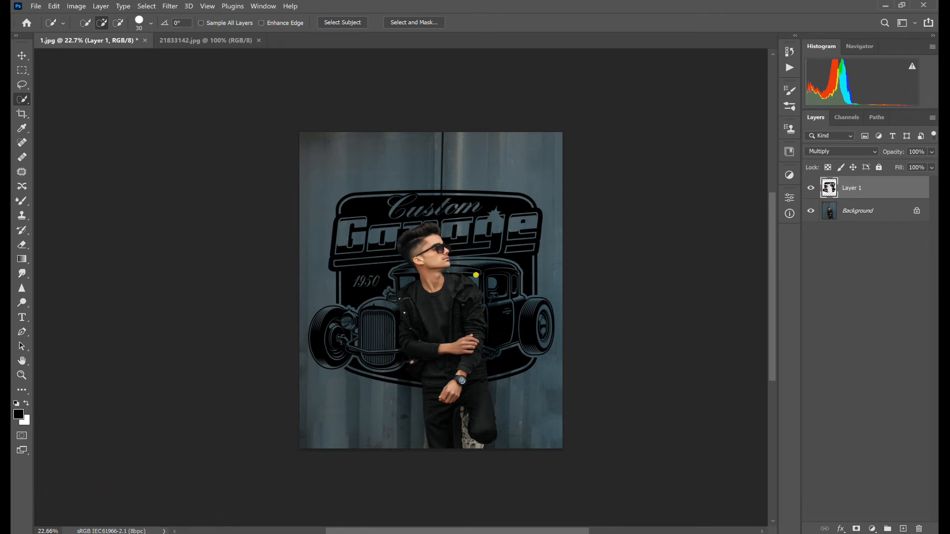
- Open the Blending Options for Layer 1 and arrange the dialog and canvas so the whole portrait is unobstructed
scroll(429, 244, up, 6)
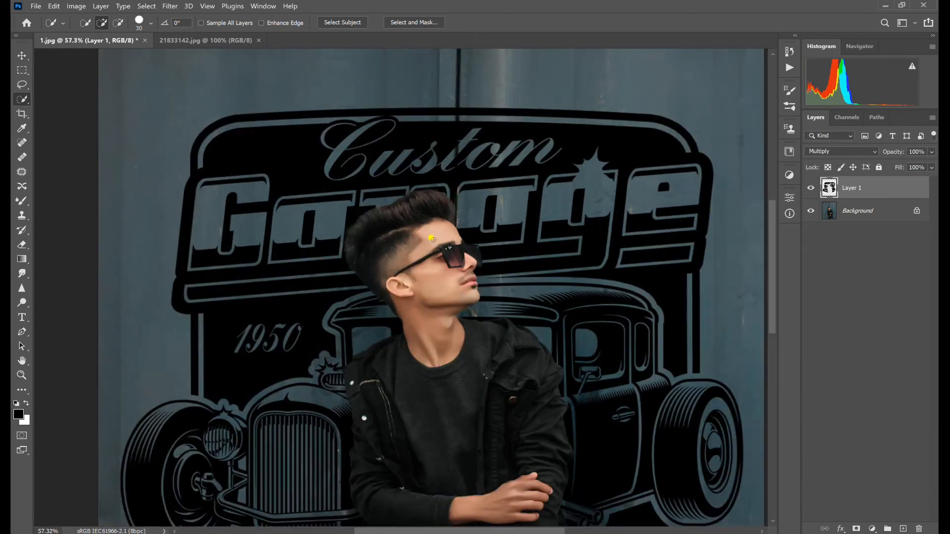
scroll(425, 233, down, 5)
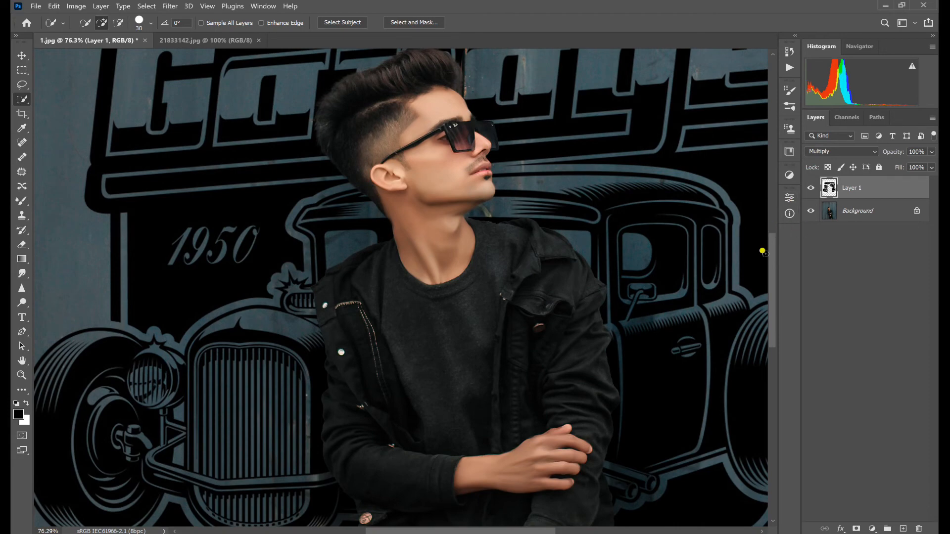
drag(773, 261, 773, 287)
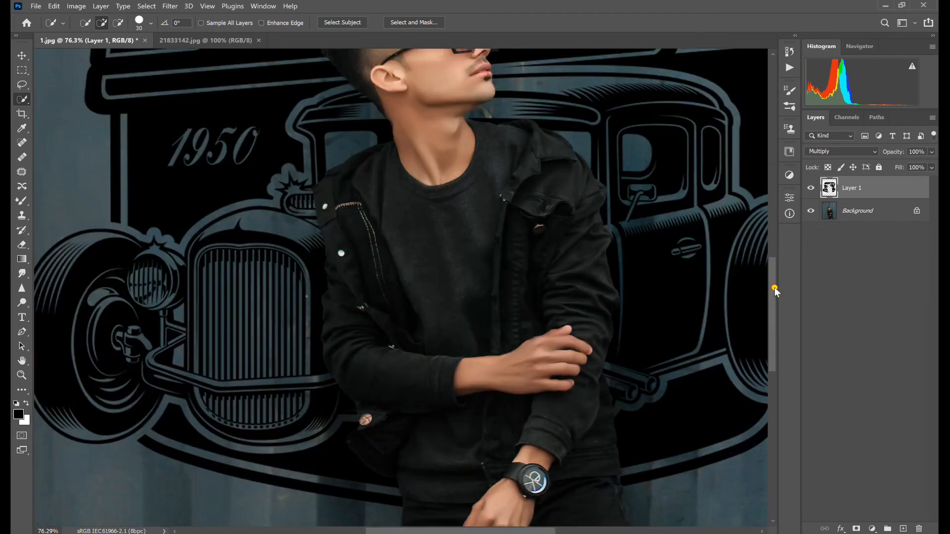
scroll(773, 284, down, 6)
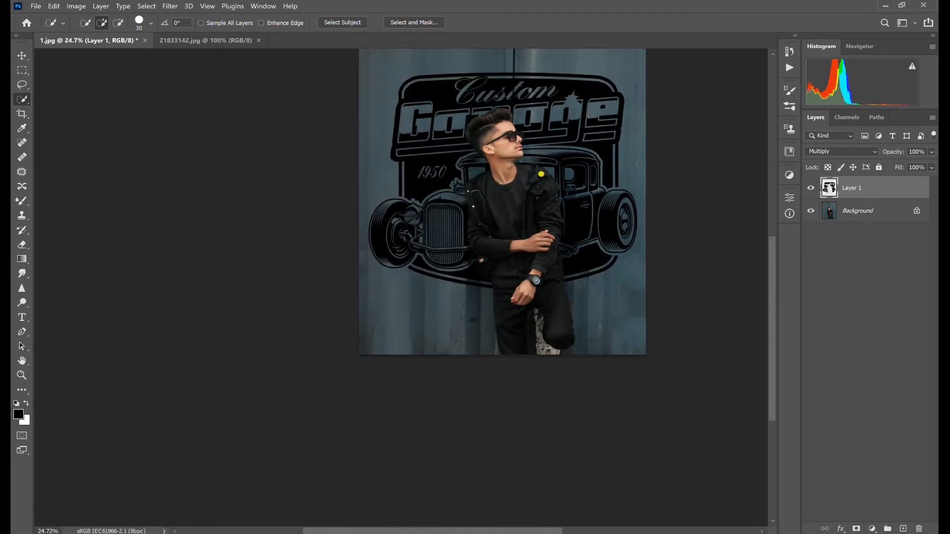
scroll(541, 175, up, 3)
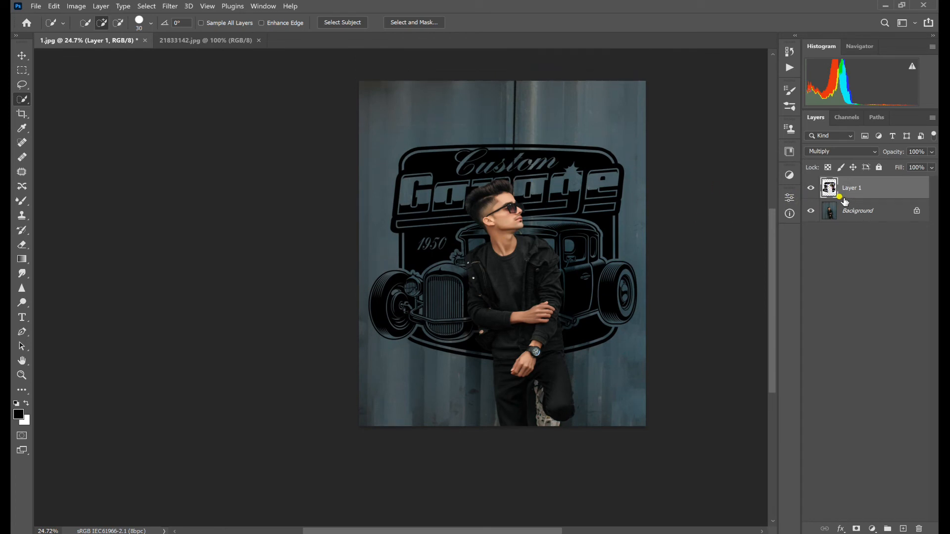
right_click(829, 192)
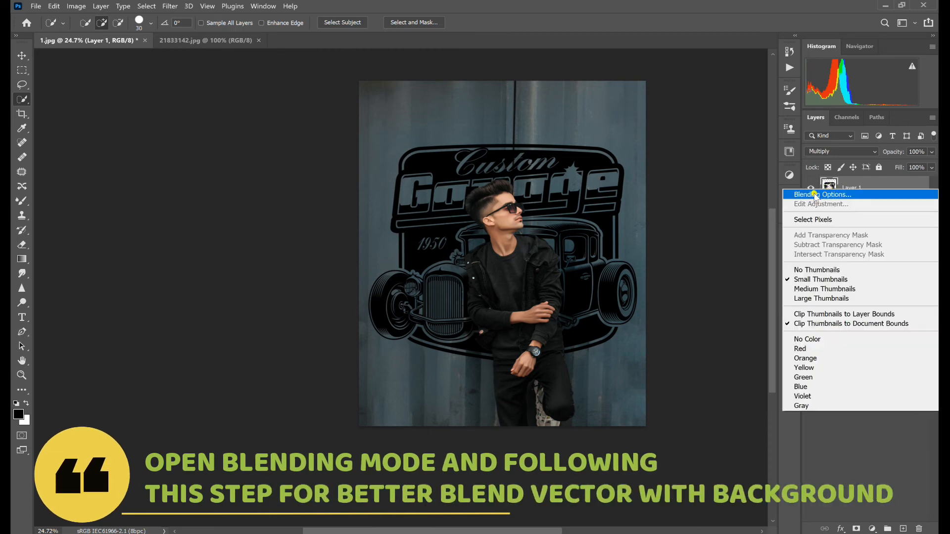
click(811, 195)
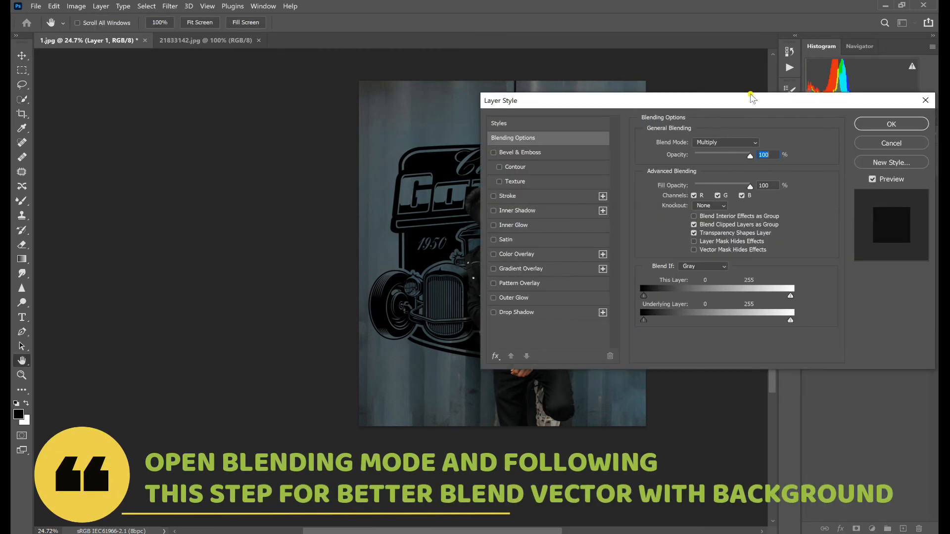
drag(753, 98, 489, 128)
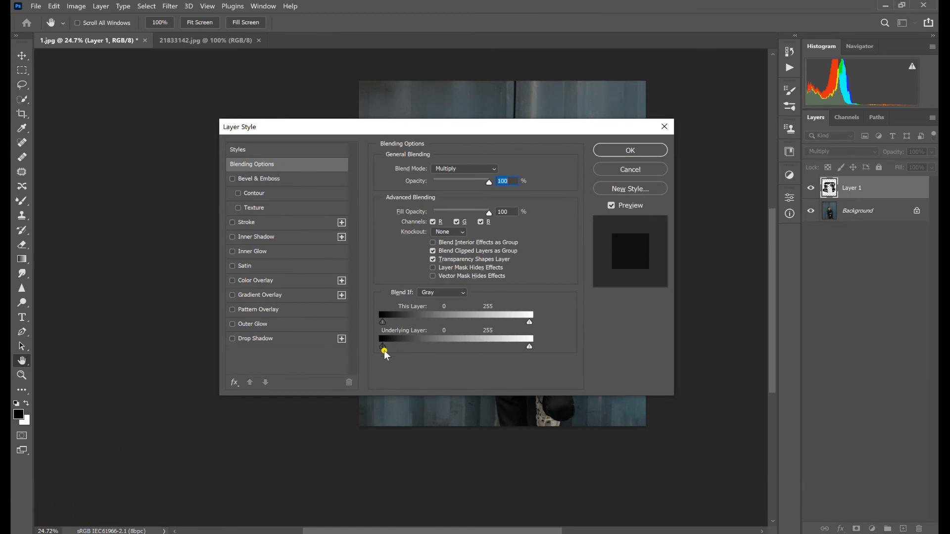
drag(483, 133, 753, 213)
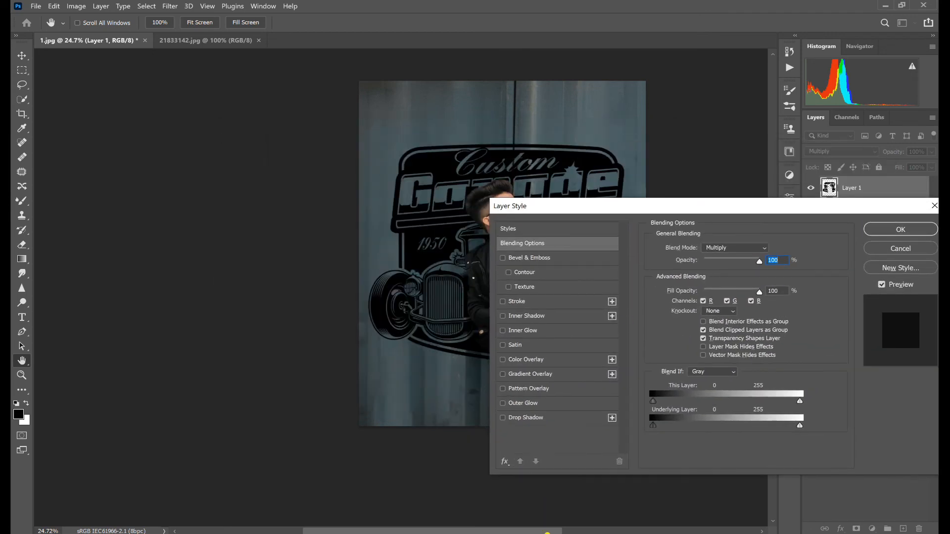
drag(547, 532, 628, 532)
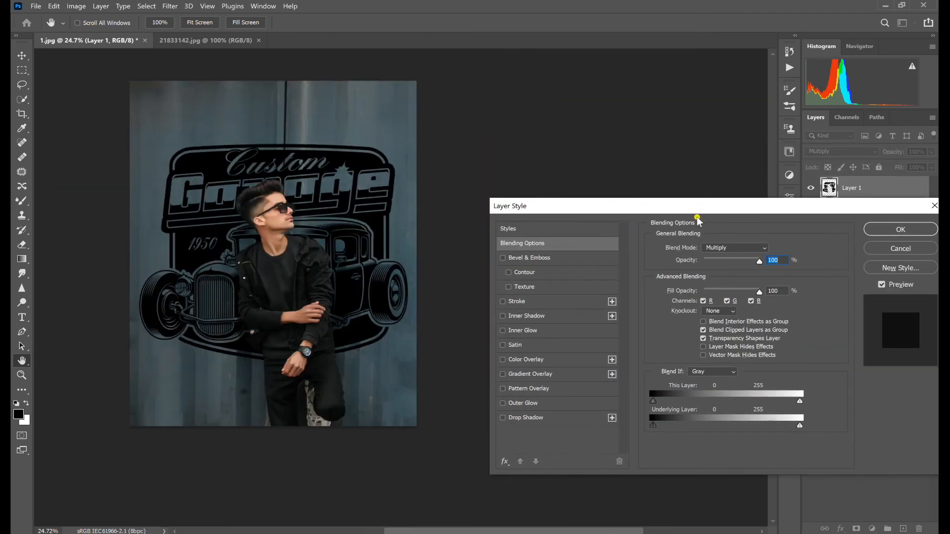
drag(698, 210, 631, 138)
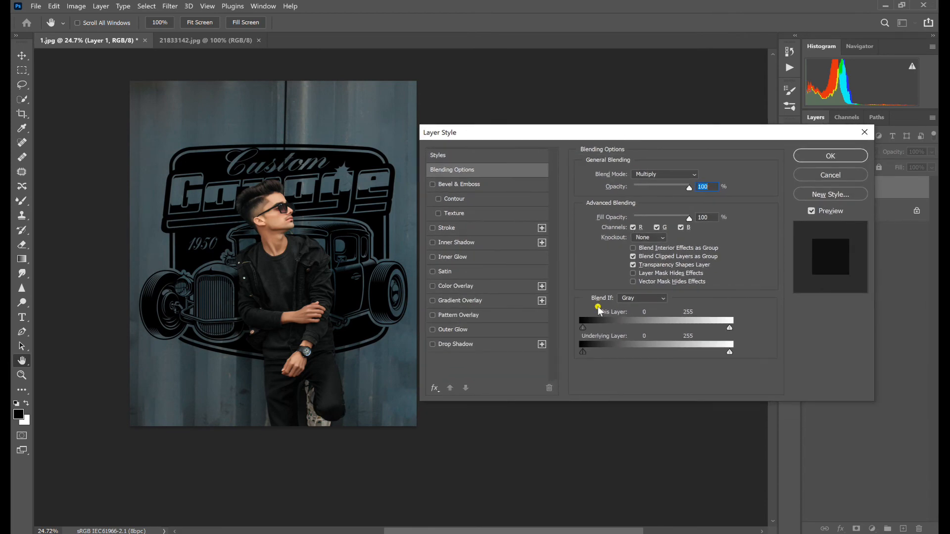
drag(388, 219, 357, 235)
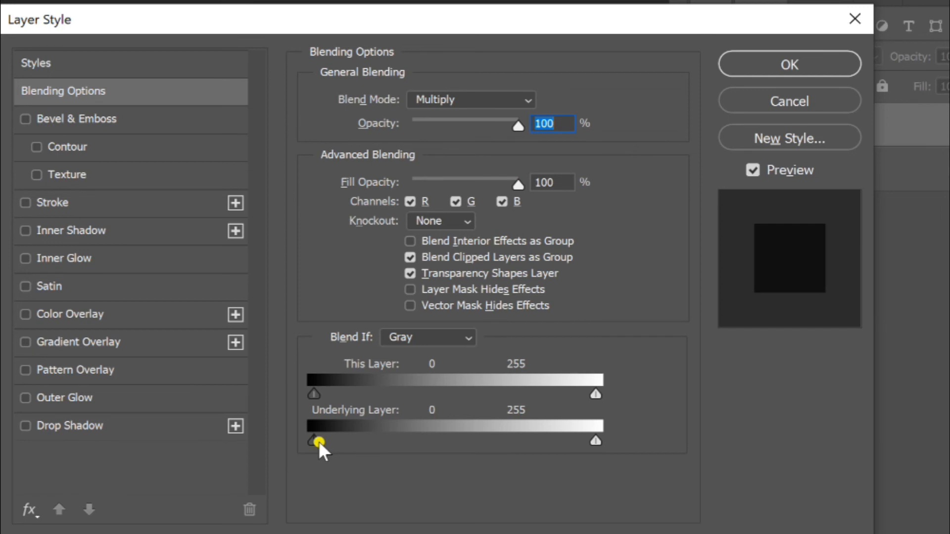
- Blend Layer 1 into the wall by splitting the Blend If Underlying Layer sliders to 0/135 for blacks and 203/255 for whites
drag(319, 443, 386, 445)
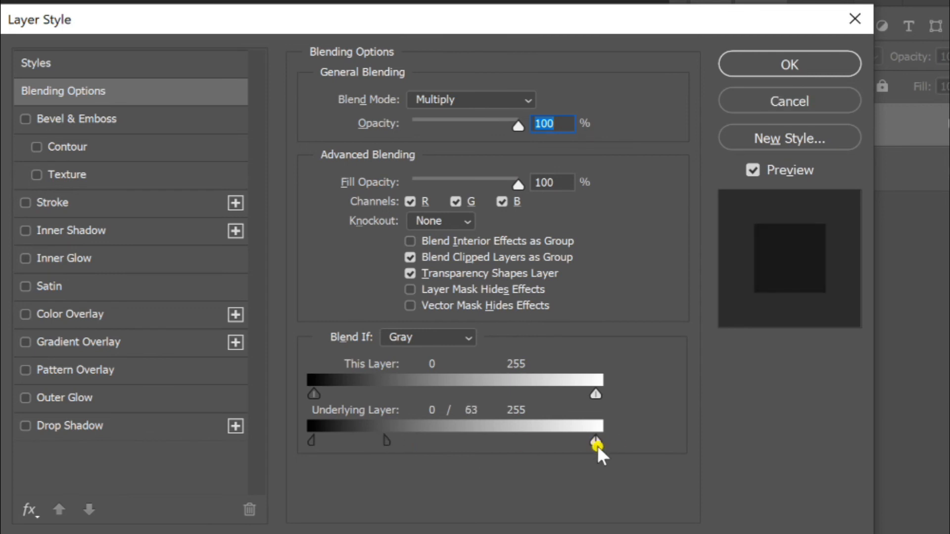
drag(592, 443, 513, 445)
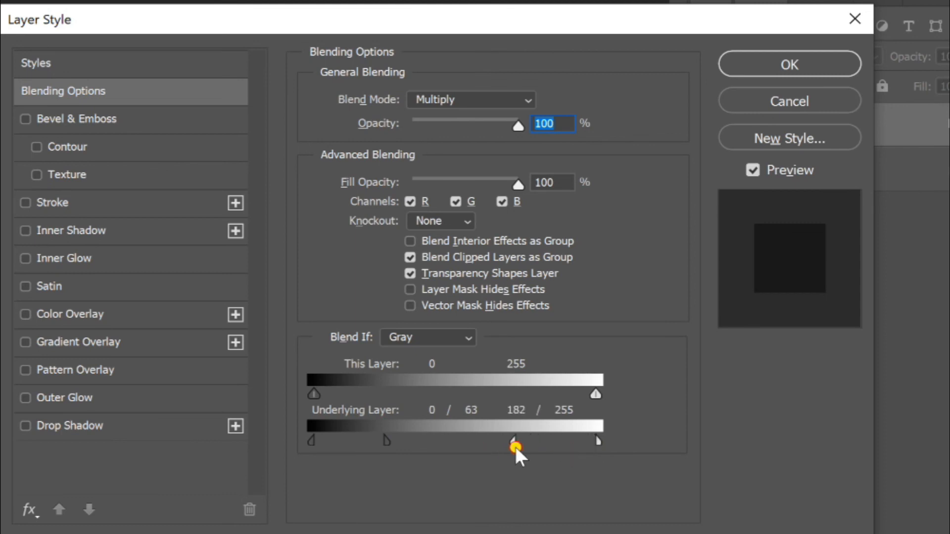
drag(382, 441, 473, 452)
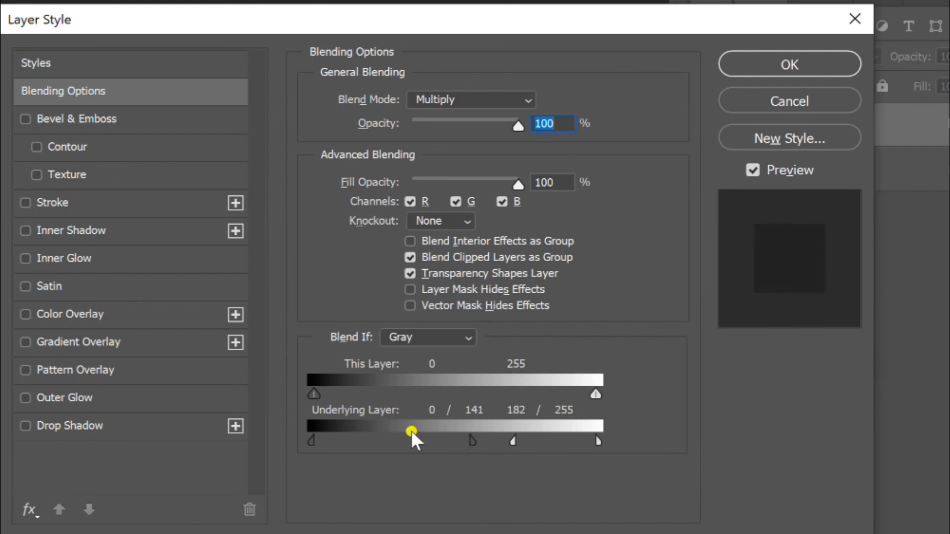
drag(472, 442, 539, 445)
mouse_move(315, 441)
mouse_down()
mouse_move(345, 446)
mouse_move(305, 444)
mouse_up()
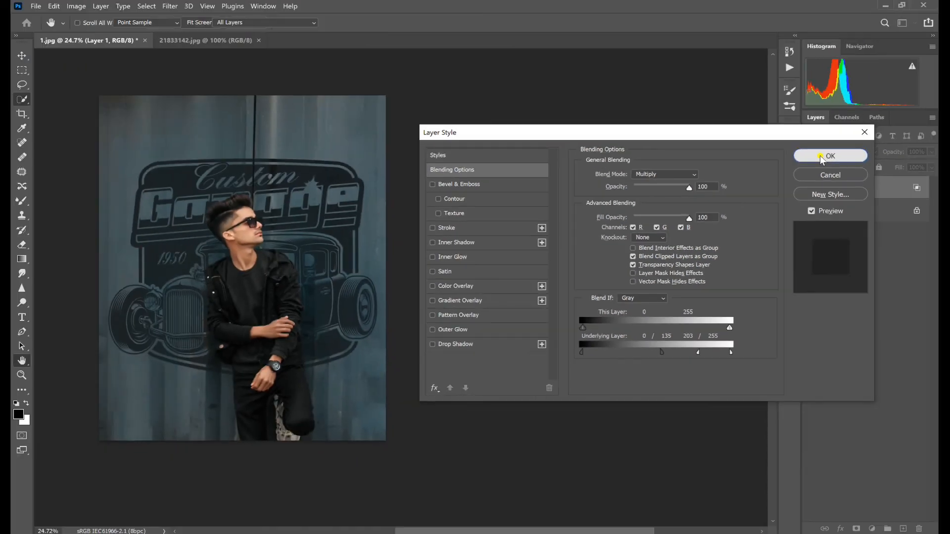
click(771, 67)
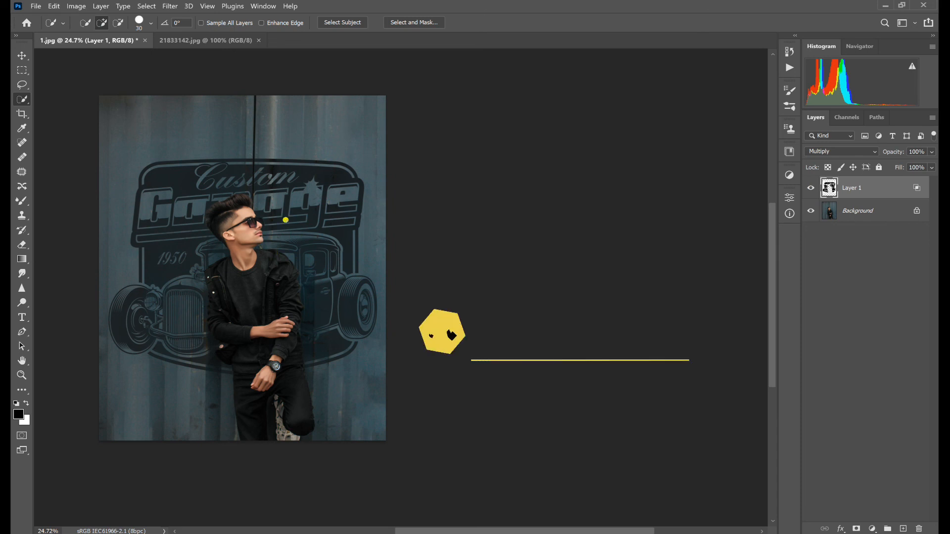
- Inspect how the car artwork blends with the wall, both across the whole portrait and close up around the man's head
drag(480, 531, 430, 531)
scroll(414, 301, up, 1)
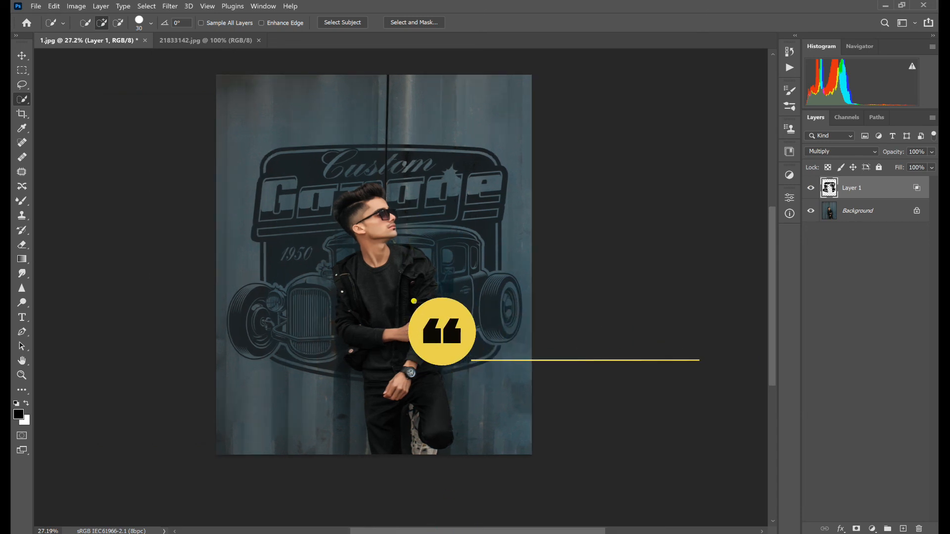
scroll(415, 302, down, 2)
scroll(414, 301, up, 5)
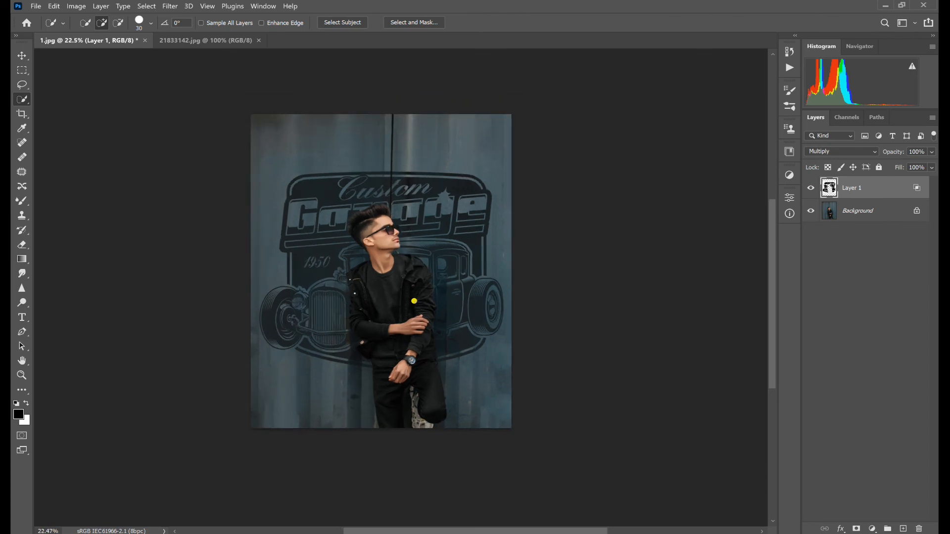
scroll(368, 206, up, 4)
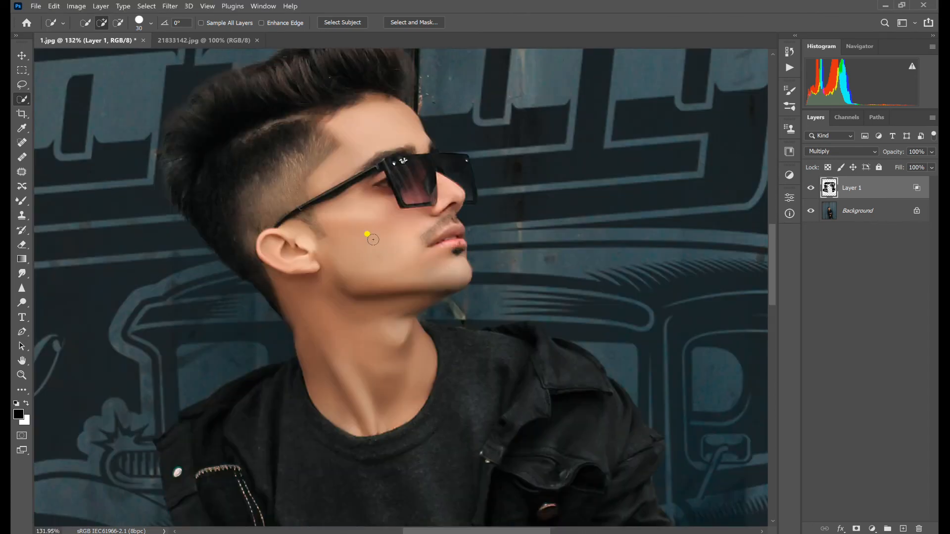
scroll(376, 241, up, 3)
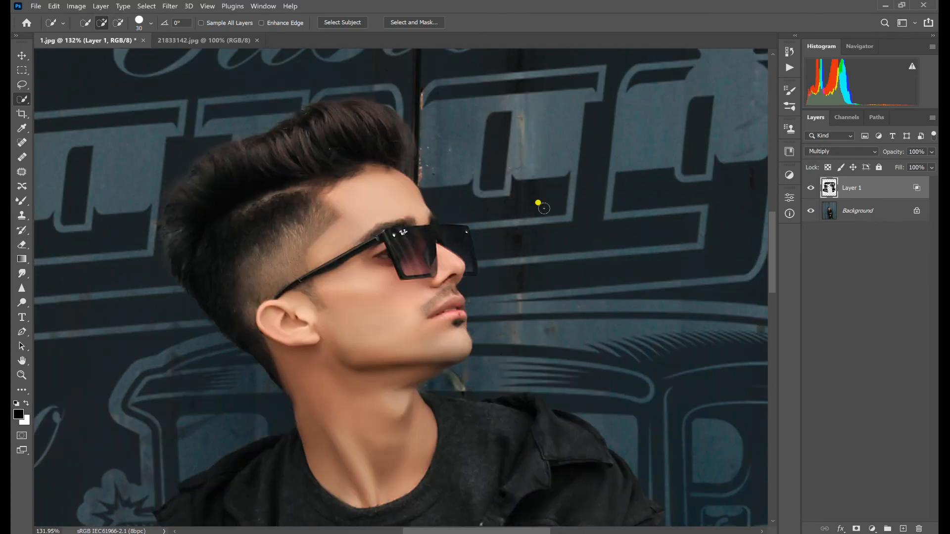
scroll(539, 199, up, 8)
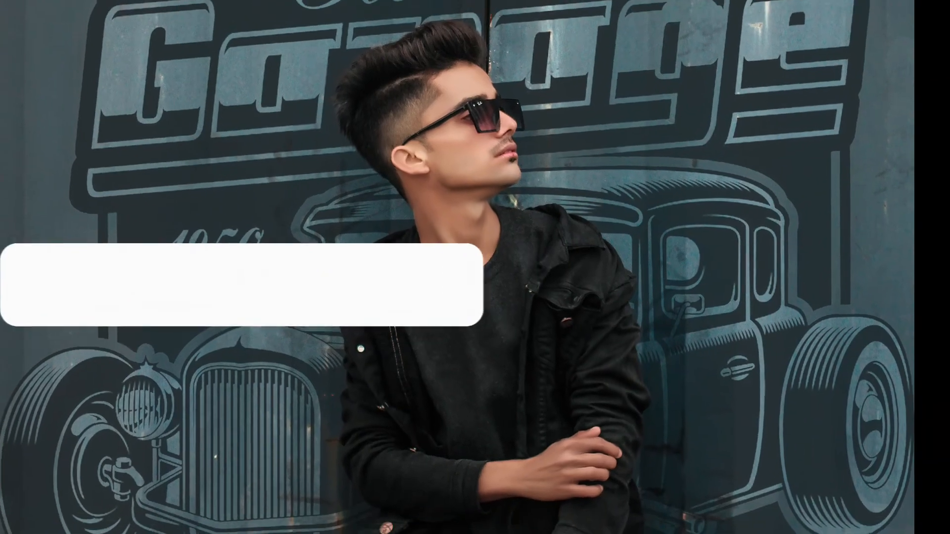